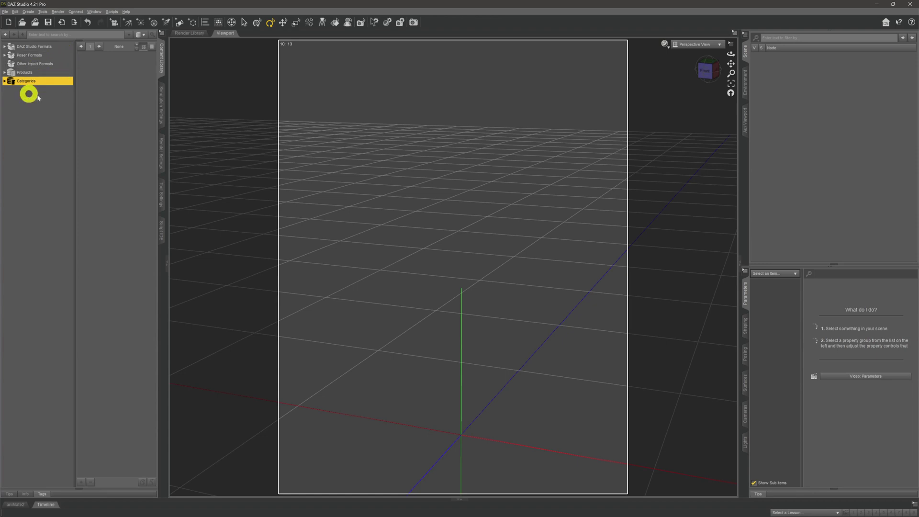
Expand DAZ Studio Formats in the content library and open the folders of the Daz Tutorial library.
{"action": "left_click", "coordinate": [57, 48]}
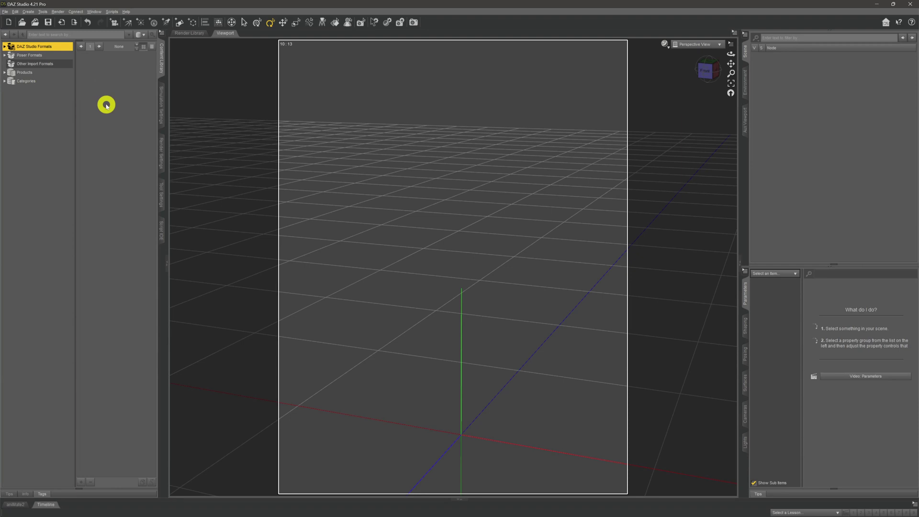
{"action": "double_click", "coordinate": [61, 50]}
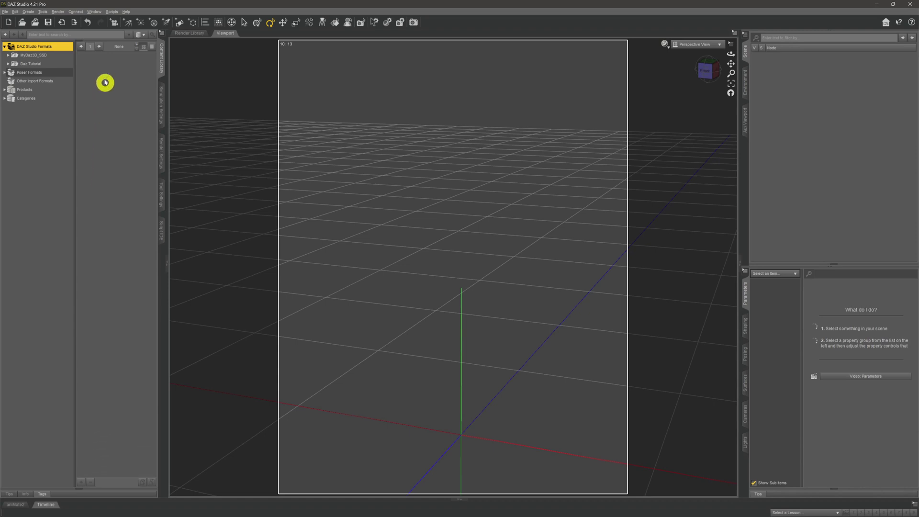
{"action": "left_click", "coordinate": [66, 56]}
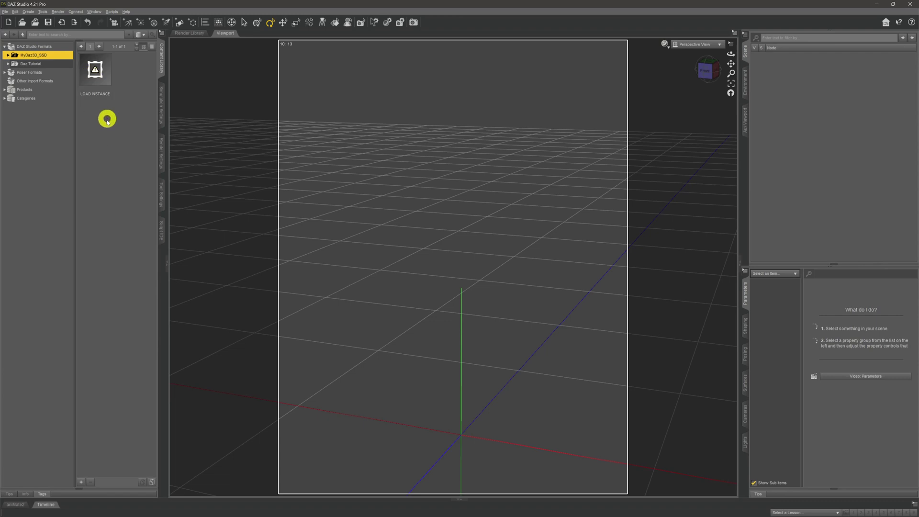
{"action": "left_click", "coordinate": [64, 64]}
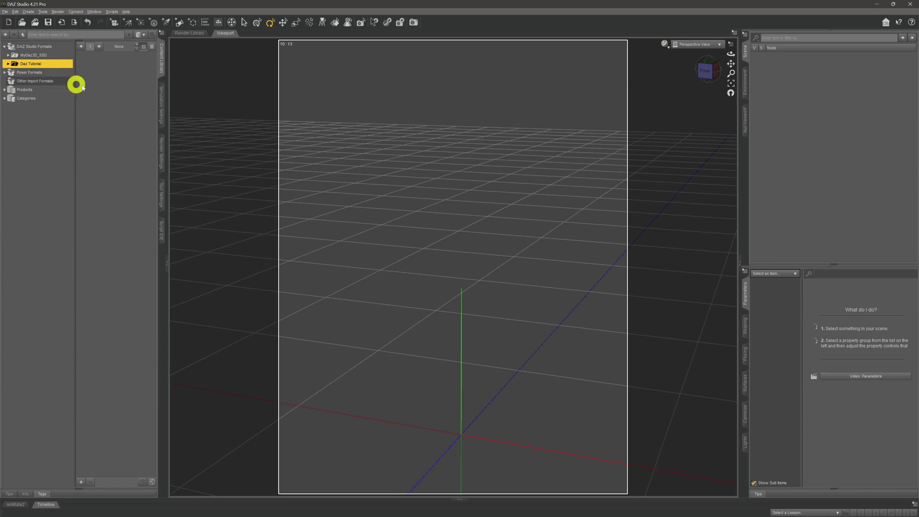
{"action": "double_click", "coordinate": [53, 67]}
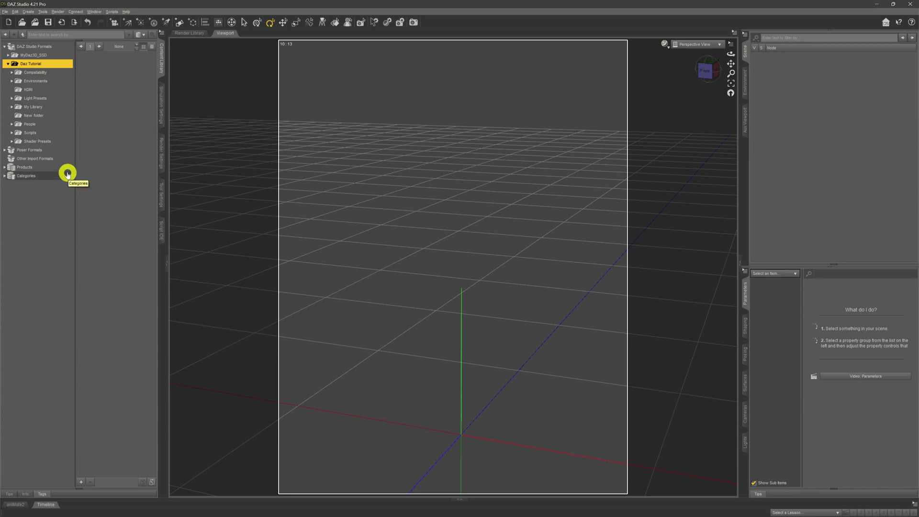
Browse the Daz Tutorial library to the Characters folder under People > Genesis 8 Female.
{"action": "left_click", "coordinate": [61, 125]}
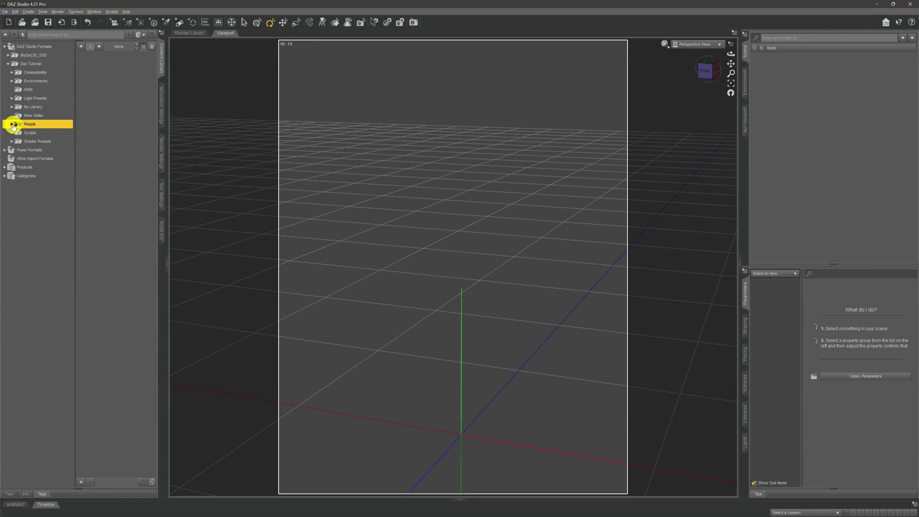
{"action": "double_click", "coordinate": [52, 125]}
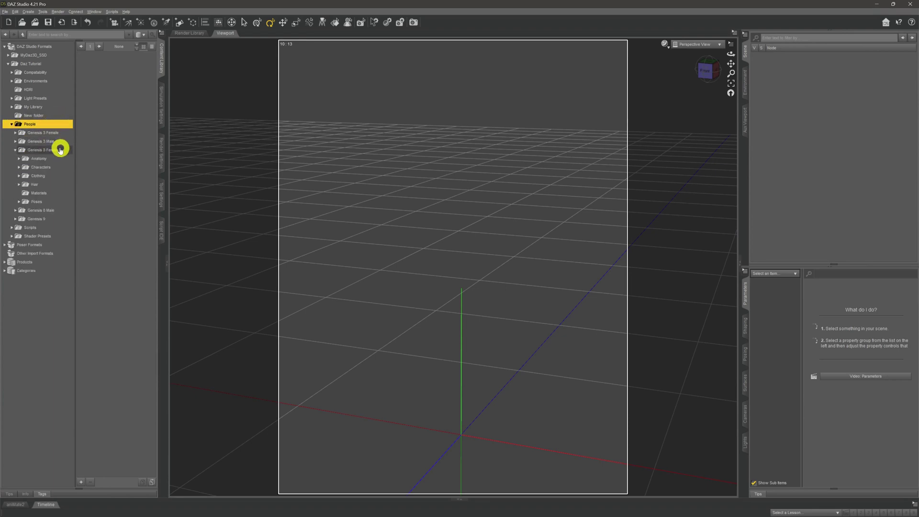
{"action": "double_click", "coordinate": [60, 149]}
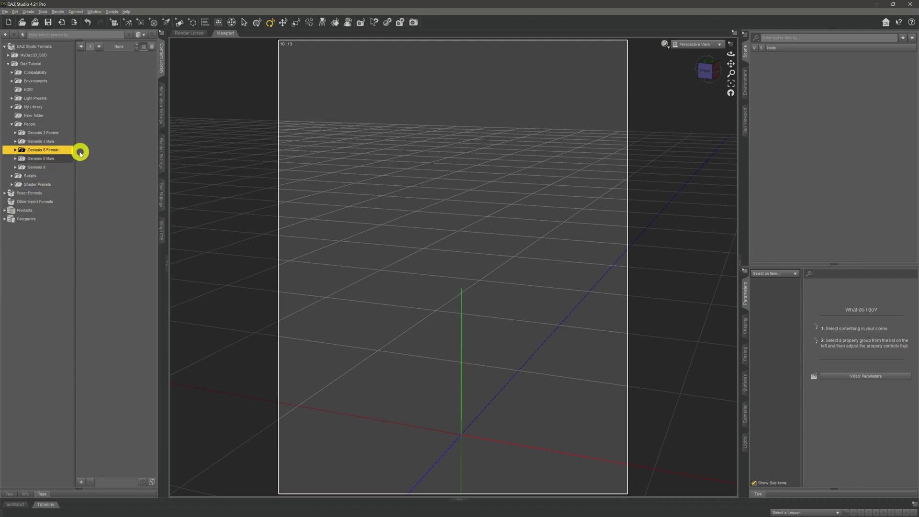
{"action": "double_click", "coordinate": [67, 152]}
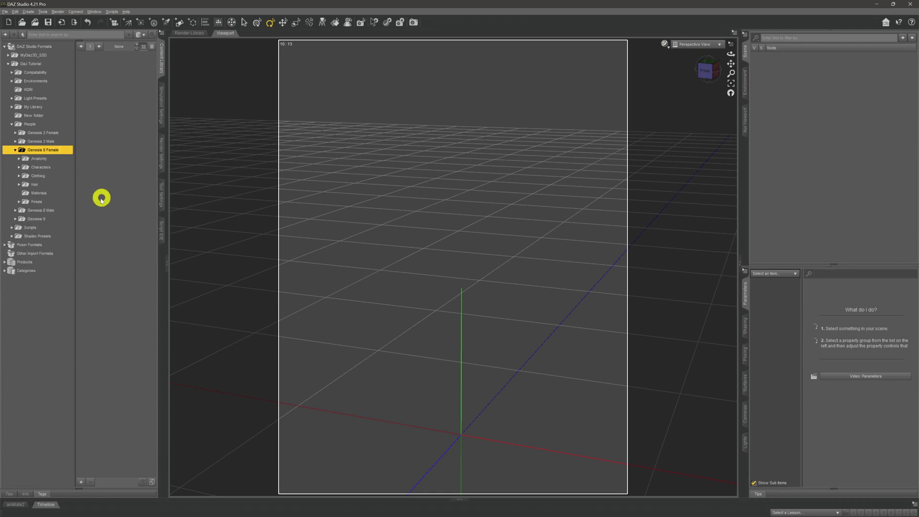
{"action": "left_click", "coordinate": [60, 164]}
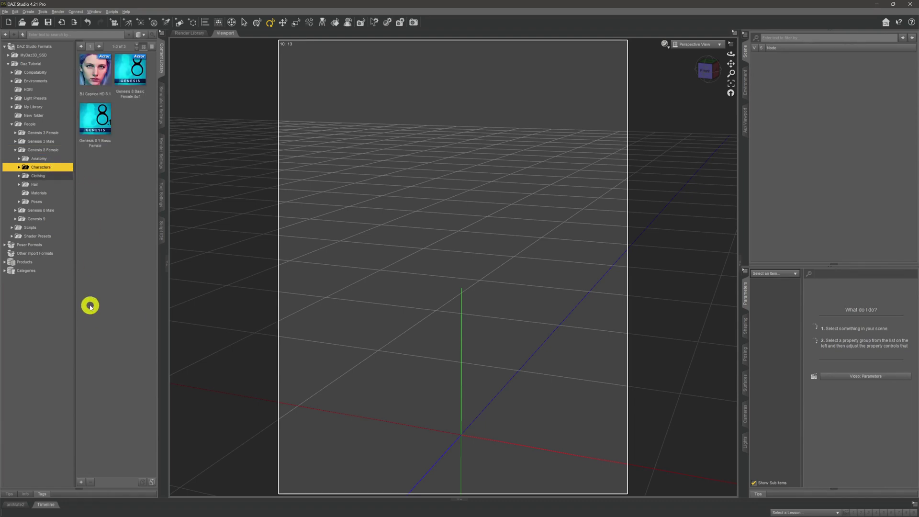
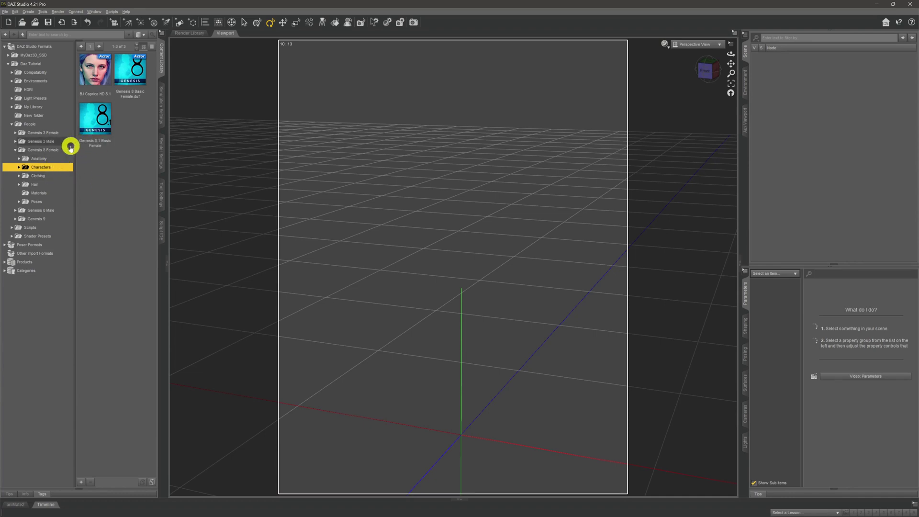
{"action": "left_click", "coordinate": [39, 150]}
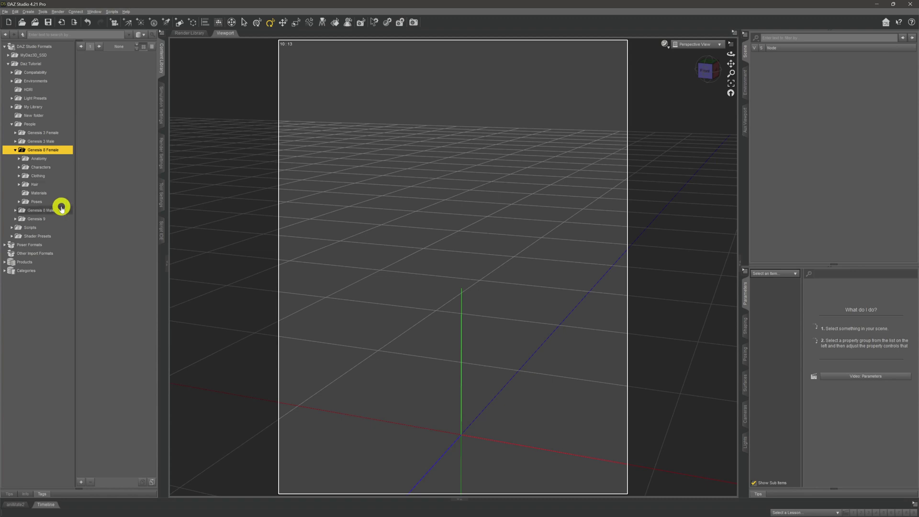
{"action": "left_click", "coordinate": [70, 167]}
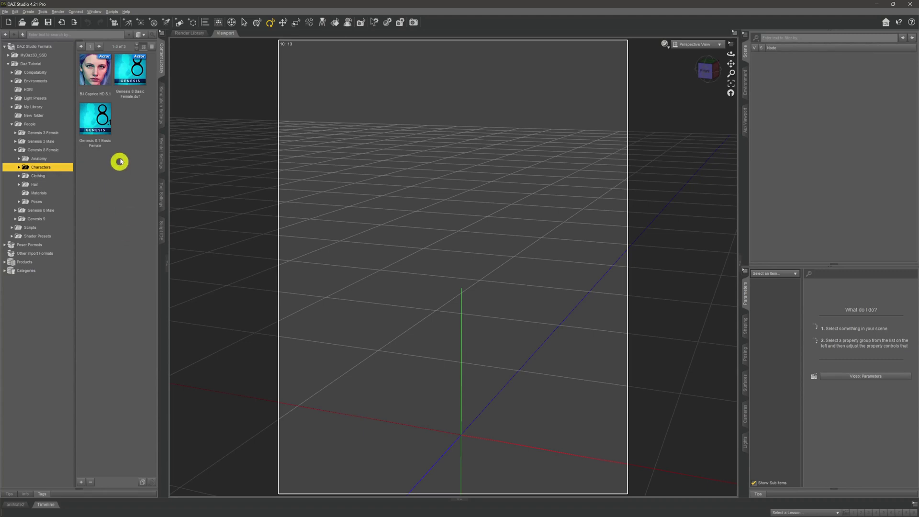
Load the BJ Caprica HD 8.1 character into the empty scene and switch from surface settings to parameters.
{"action": "left_click", "coordinate": [96, 82]}
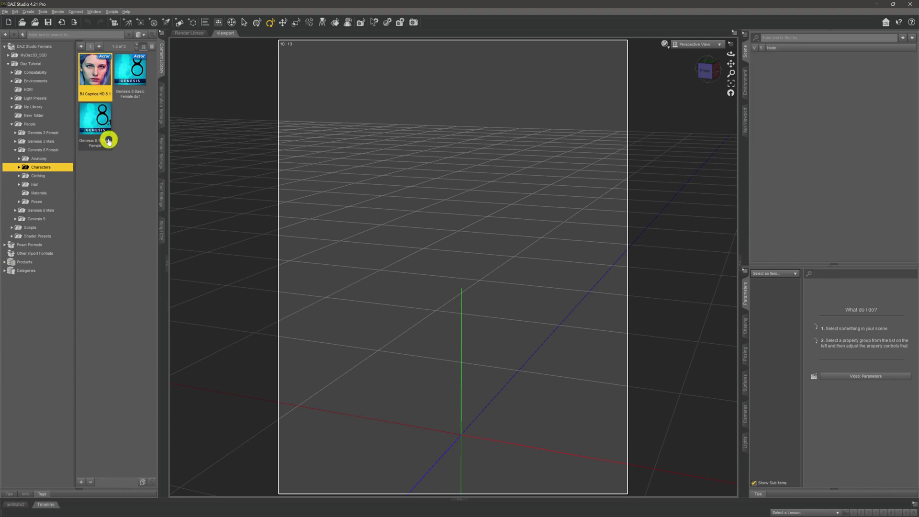
{"action": "left_click", "coordinate": [99, 206]}
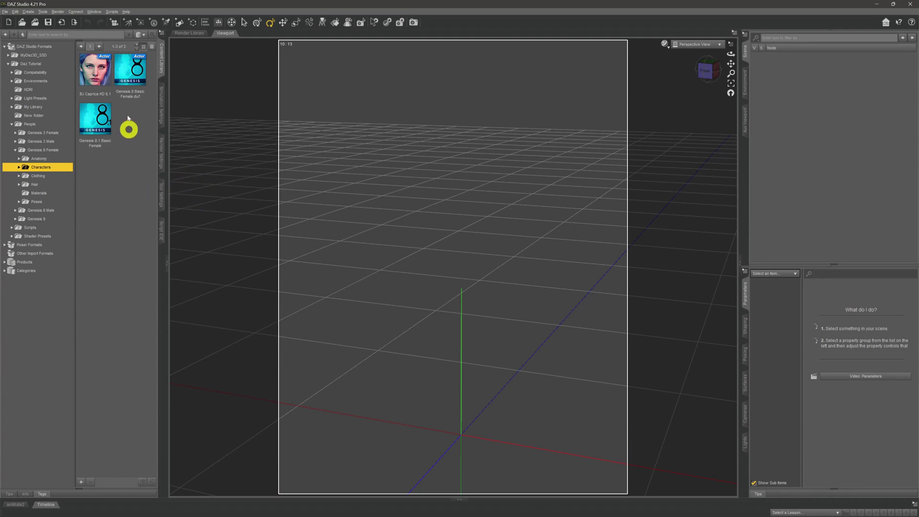
{"action": "left_click", "coordinate": [96, 71]}
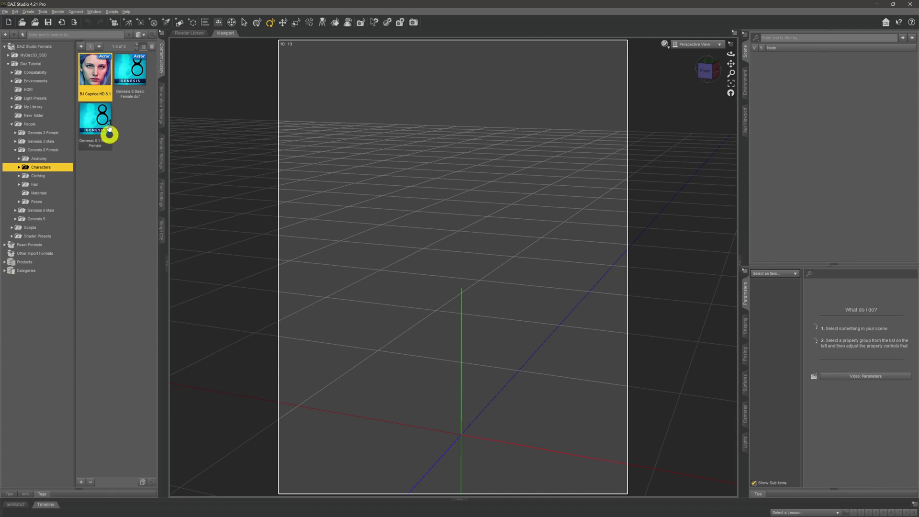
{"action": "double_click", "coordinate": [98, 79]}
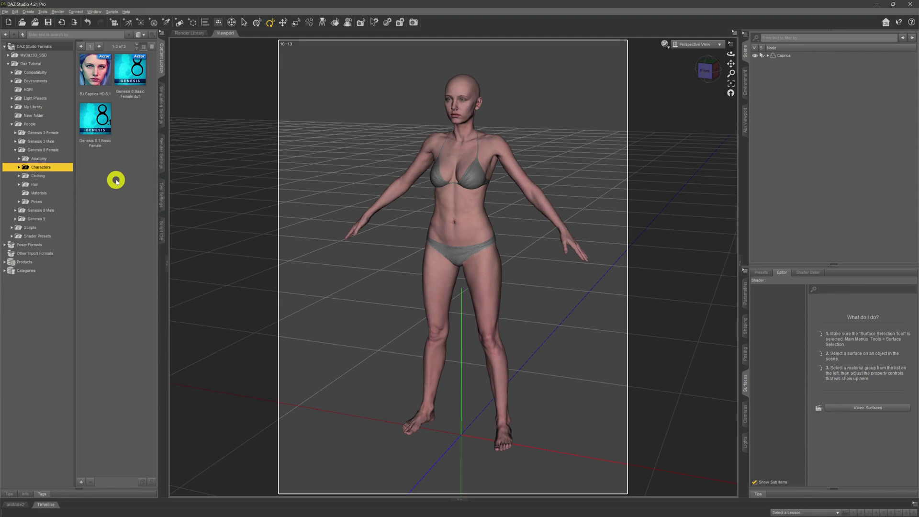
{"action": "key", "text": "F3"}
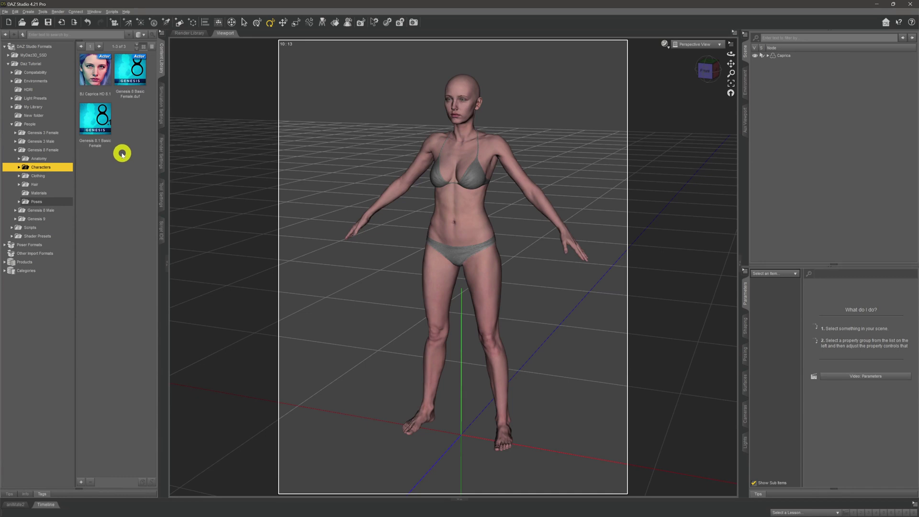
Expand the Genesis 8 Female Hair folder and open its WF Taylor Hair subfolder.
{"action": "left_click", "coordinate": [60, 185]}
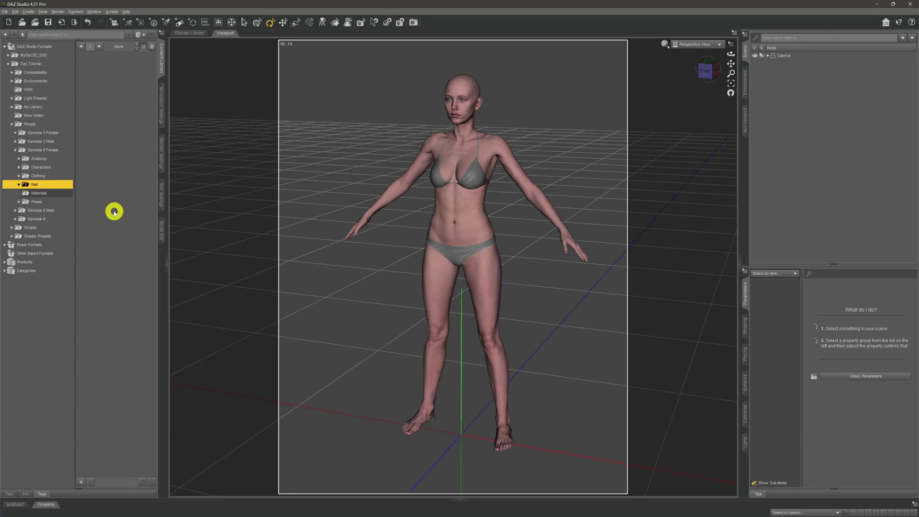
{"action": "double_click", "coordinate": [57, 184]}
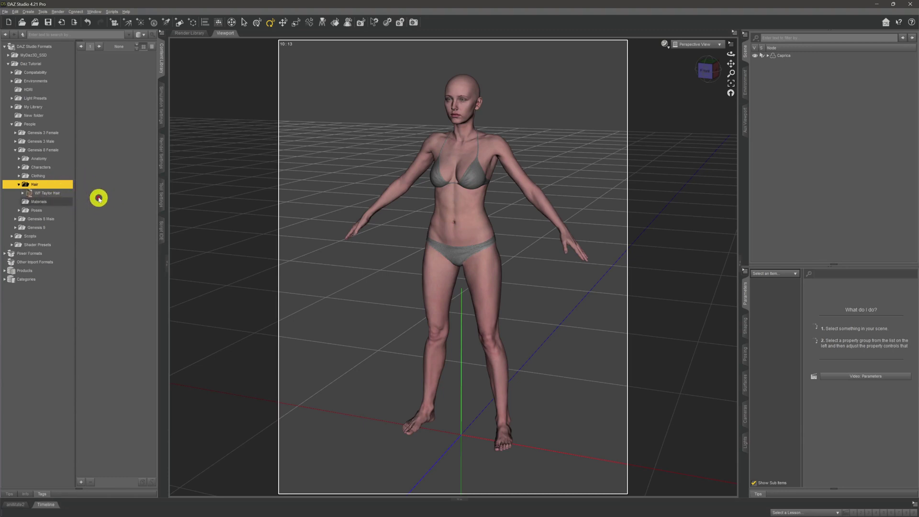
{"action": "left_click", "coordinate": [62, 193]}
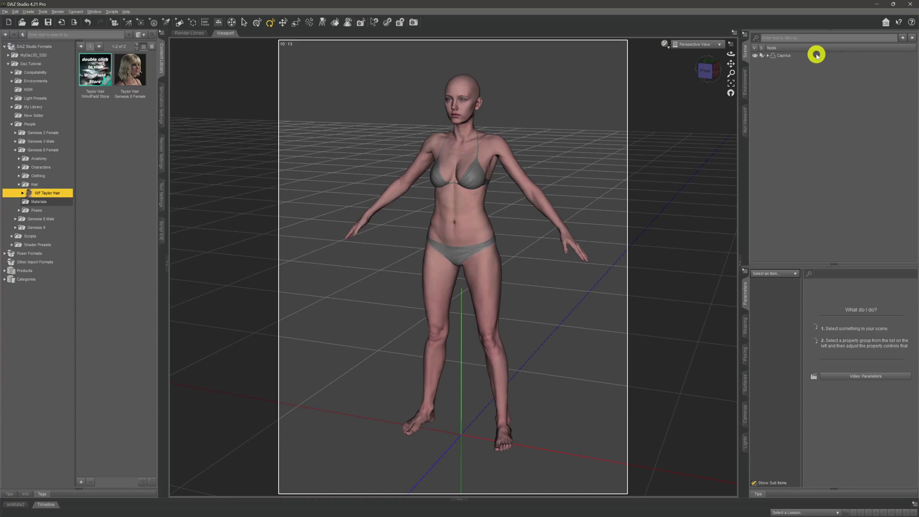
Expand Caprica in the scene hierarchy and examine its child items, including the tear, eyebrows, eyelashes and Freestyle_Bra.
{"action": "left_click", "coordinate": [775, 55]}
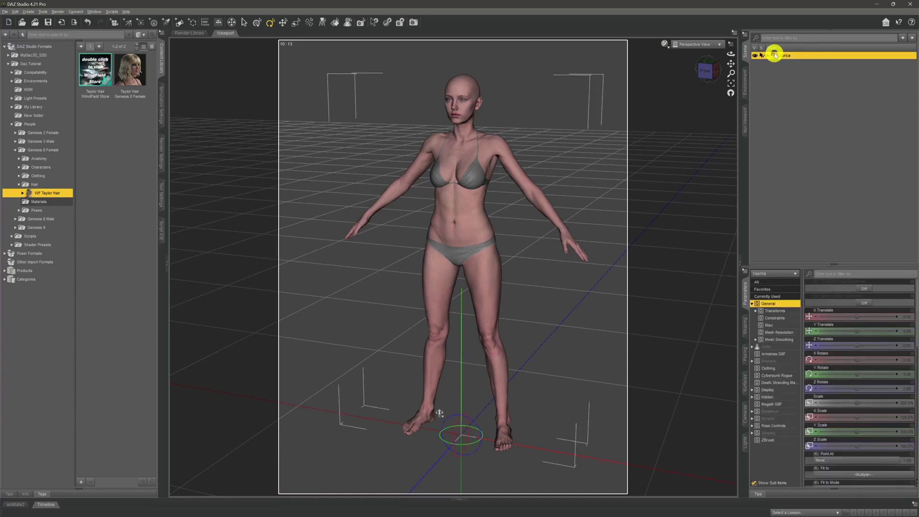
{"action": "double_click", "coordinate": [809, 55]}
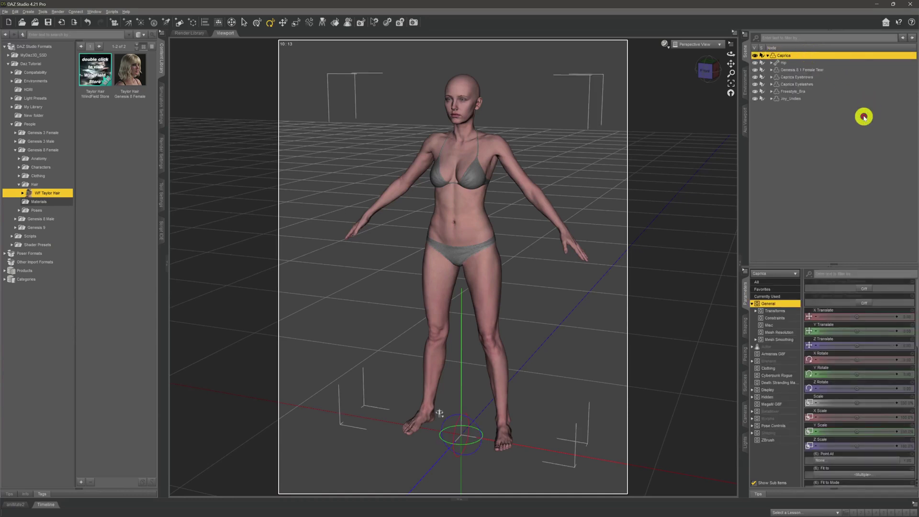
{"action": "left_click", "coordinate": [865, 116]}
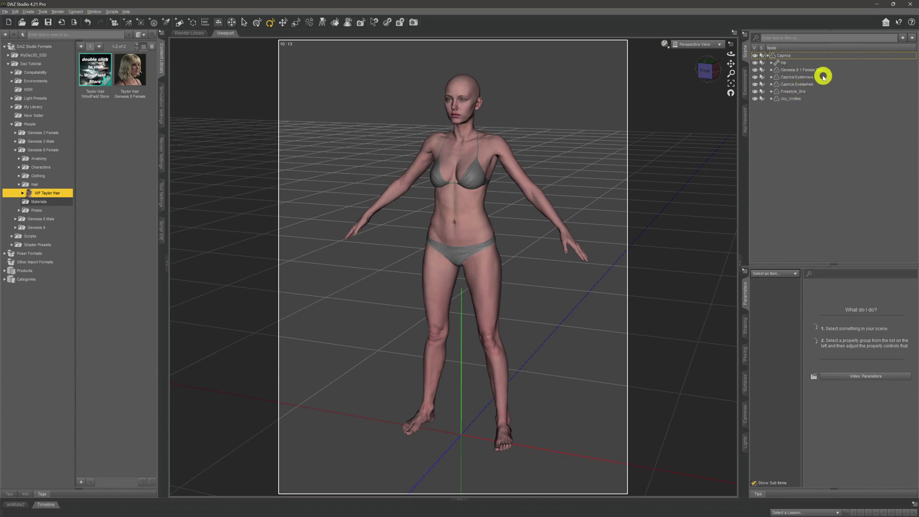
{"action": "left_click", "coordinate": [844, 70]}
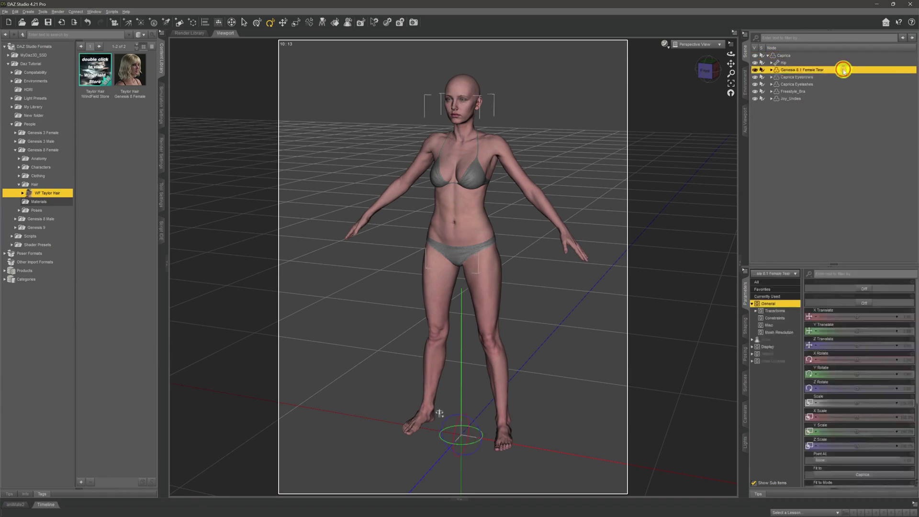
{"action": "left_click", "coordinate": [838, 76]}
{"action": "left_click", "coordinate": [833, 83]}
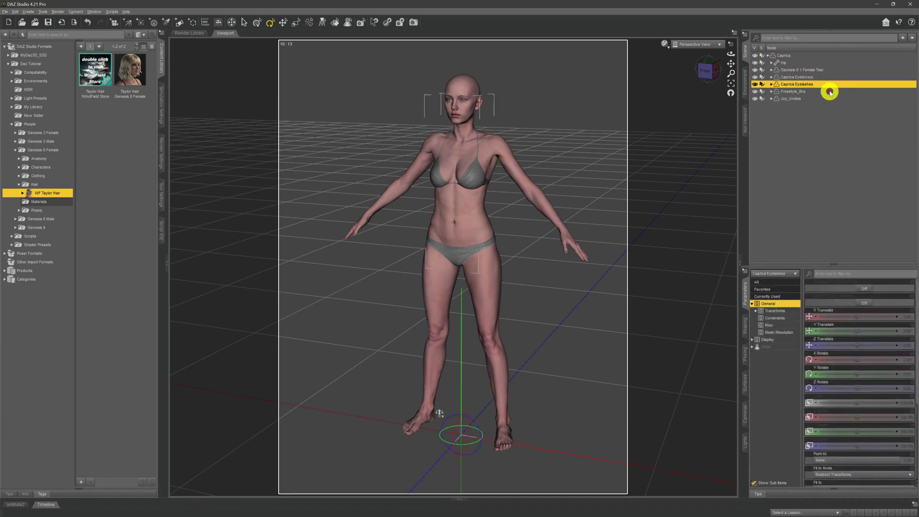
{"action": "left_click", "coordinate": [830, 91]}
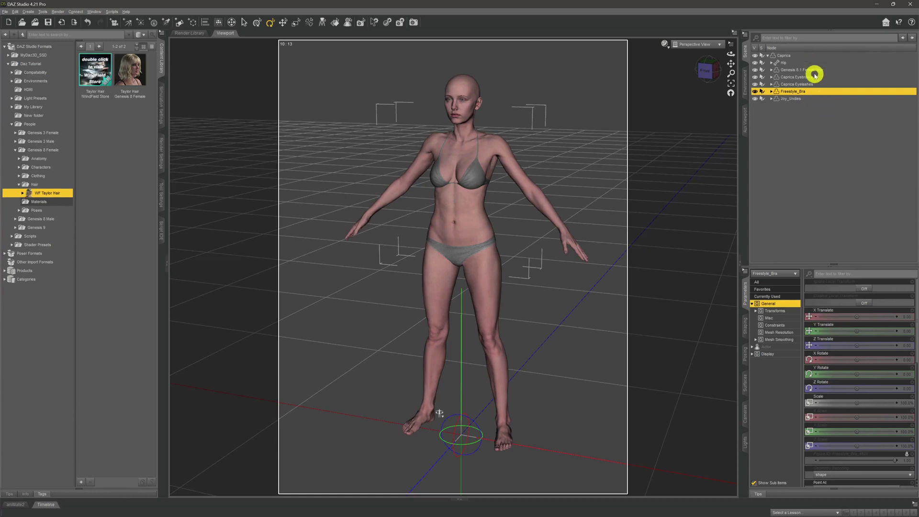
{"action": "left_click", "coordinate": [808, 55]}
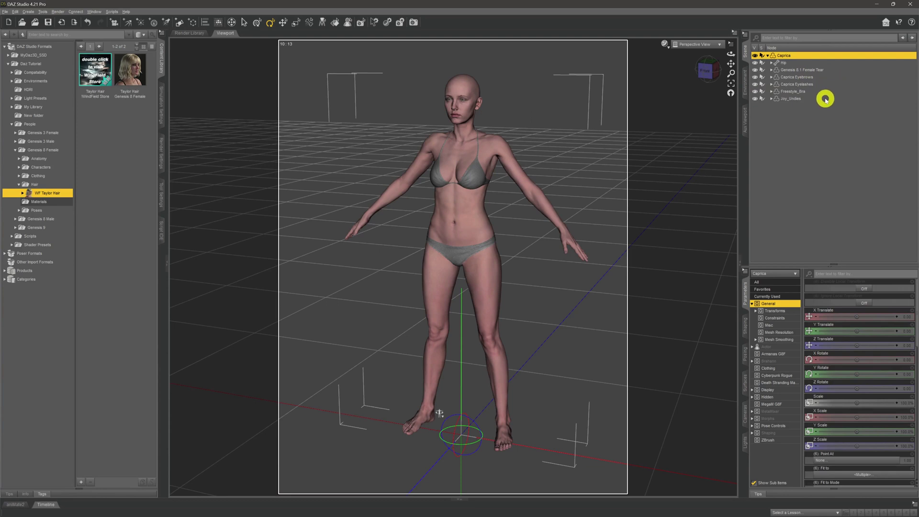
Try to move Caprica's fitted Freestyle_Bra and Joy_Undies items vertically with Y Translate.
{"action": "left_click", "coordinate": [810, 91]}
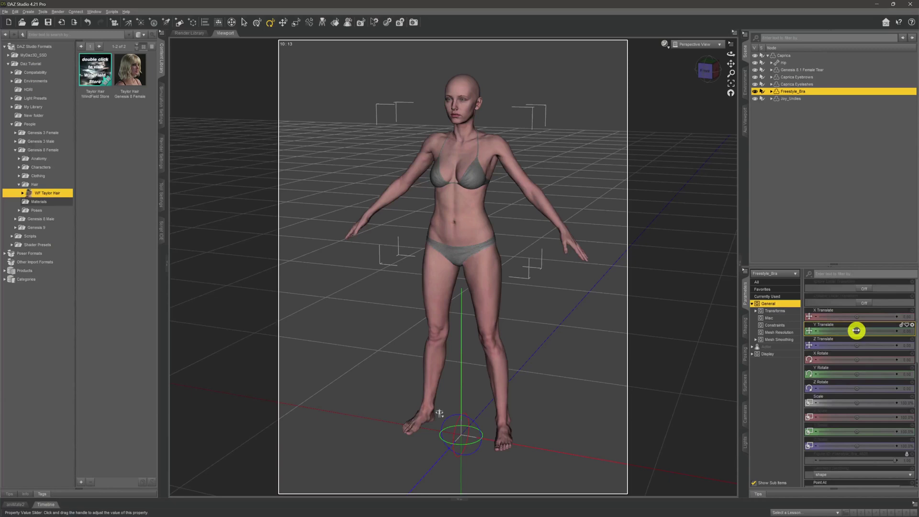
{"action": "left_click_drag", "start_coordinate": [856, 330], "coordinate": [885, 331]}
{"action": "left_click", "coordinate": [814, 98]}
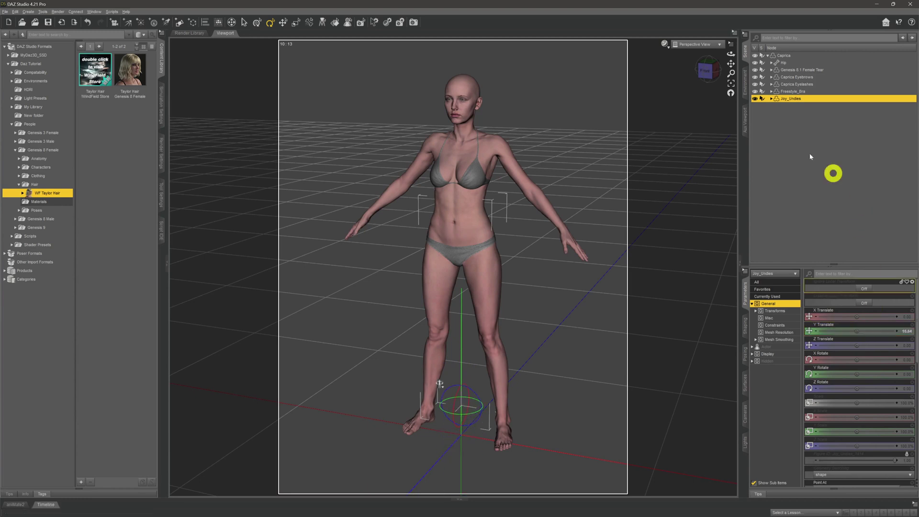
With the Caprica hierarchy collapsed and nothing selected, load Taylor Hair Genesis 8 Female into the scene.
{"action": "left_click", "coordinate": [797, 56]}
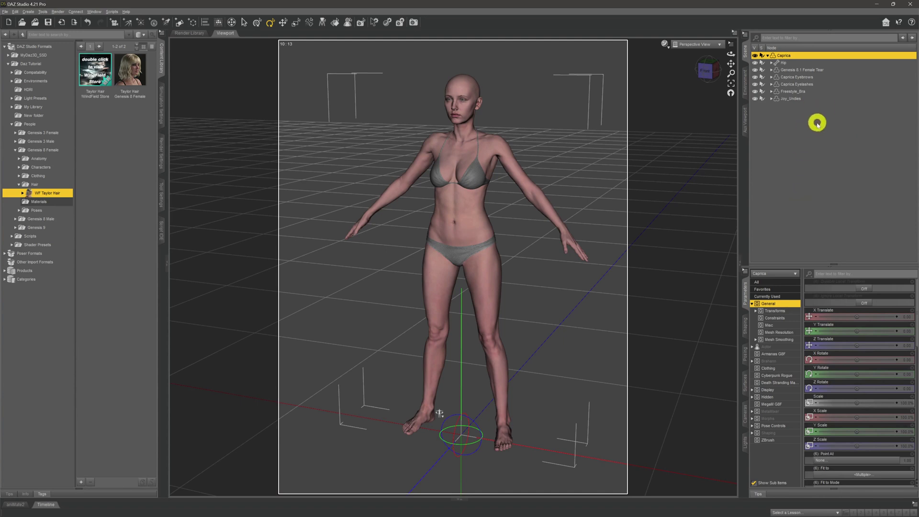
{"action": "double_click", "coordinate": [806, 56]}
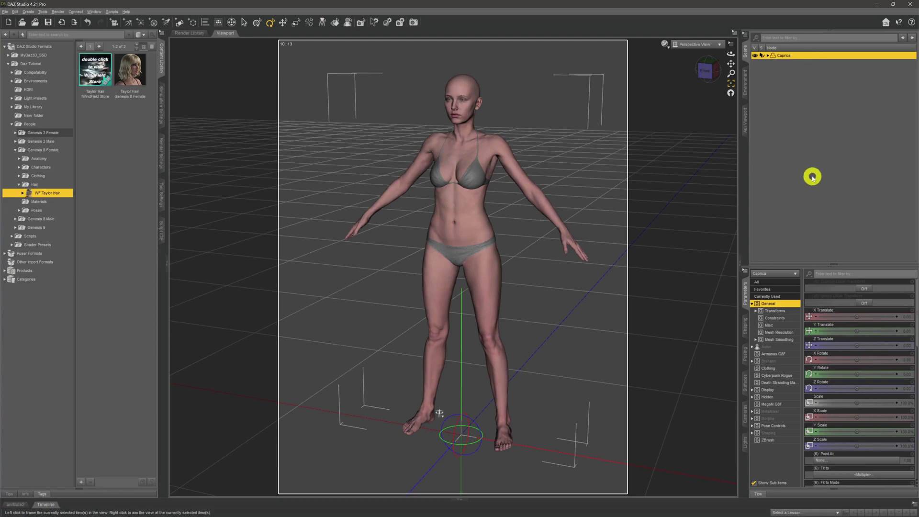
{"action": "left_click", "coordinate": [783, 189]}
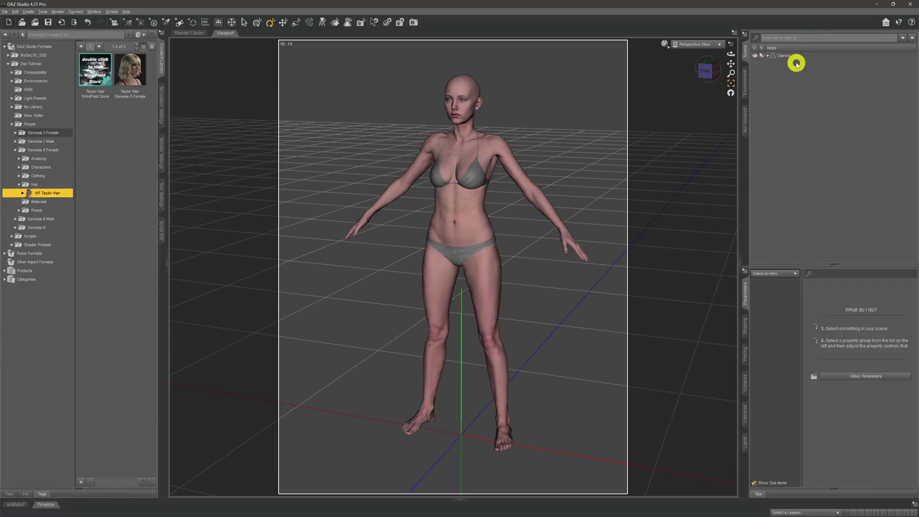
{"action": "mouse_move", "coordinate": [136, 74]}
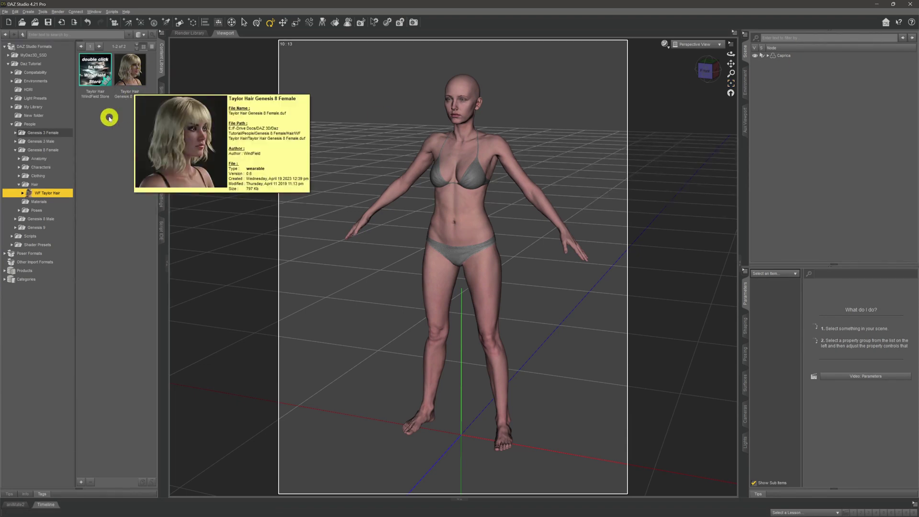
{"action": "double_click", "coordinate": [118, 72]}
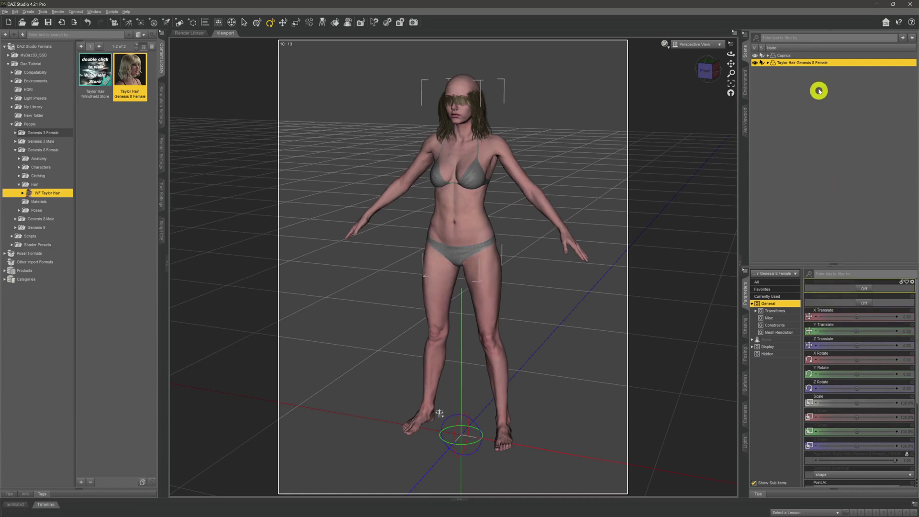
Offset the unfitted Taylor Hair from the head with X and Y Translate, and delete it from the scene.
{"action": "left_click_drag", "start_coordinate": [859, 330], "coordinate": [856, 318]}
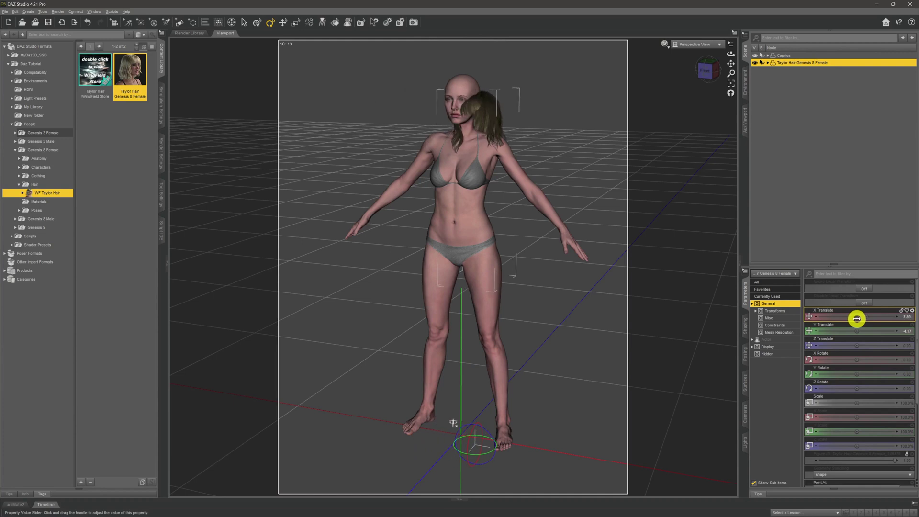
{"action": "left_click", "coordinate": [804, 160]}
{"action": "left_click", "coordinate": [821, 63]}
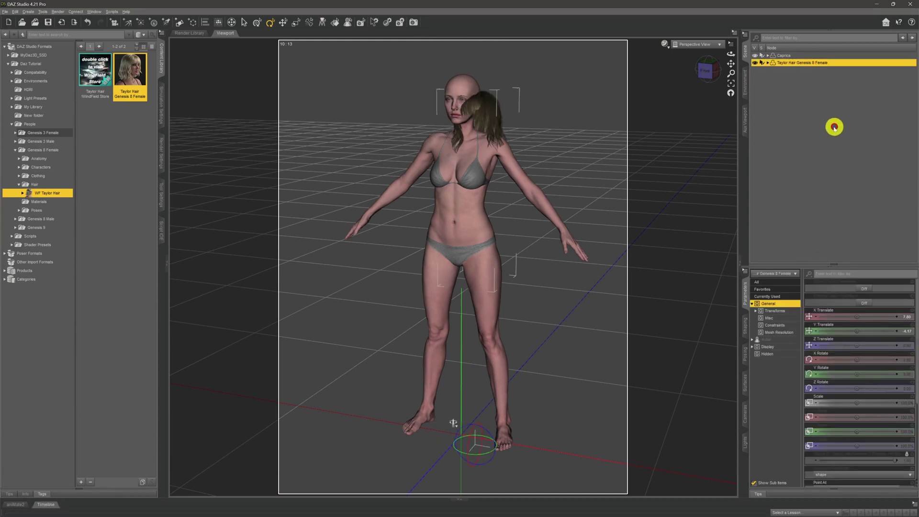
{"action": "key", "text": "Delete"}
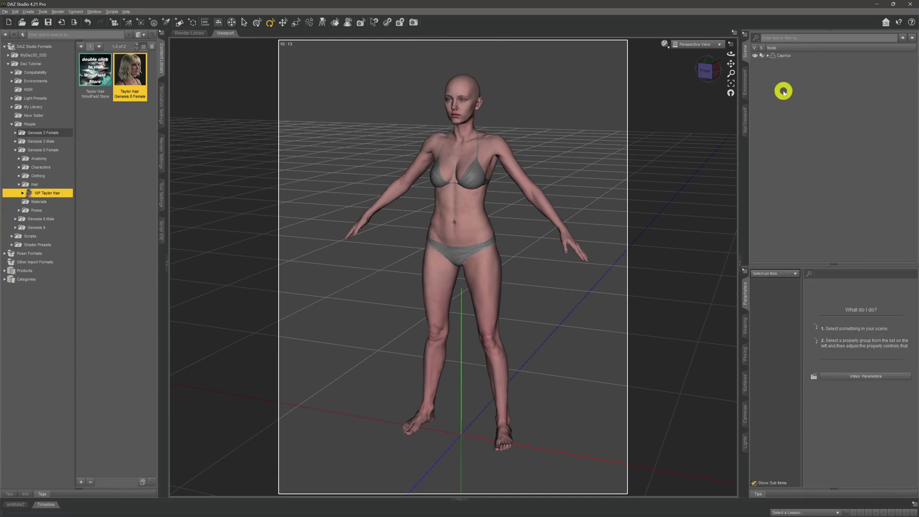
Load Taylor Hair Genesis 8 Female with Caprica selected, and locate the hair among her child items.
{"action": "left_click", "coordinate": [797, 56]}
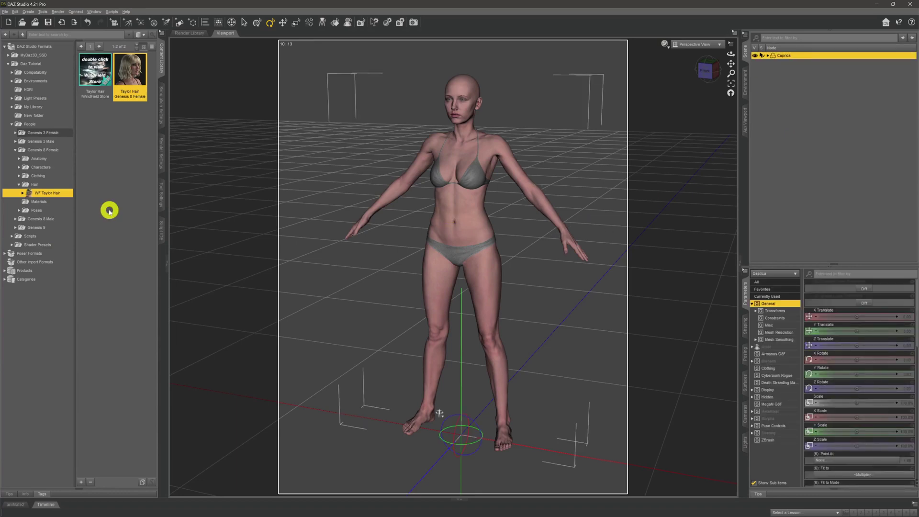
{"action": "double_click", "coordinate": [138, 72]}
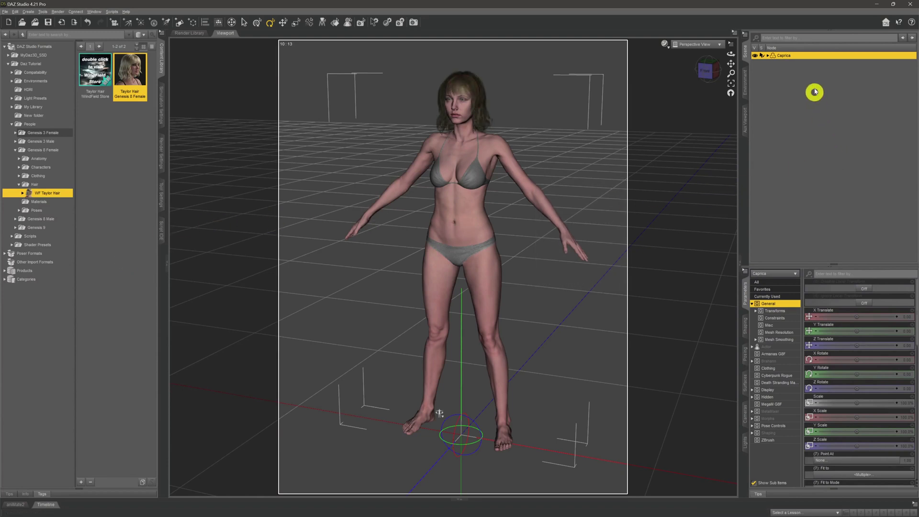
{"action": "double_click", "coordinate": [810, 59]}
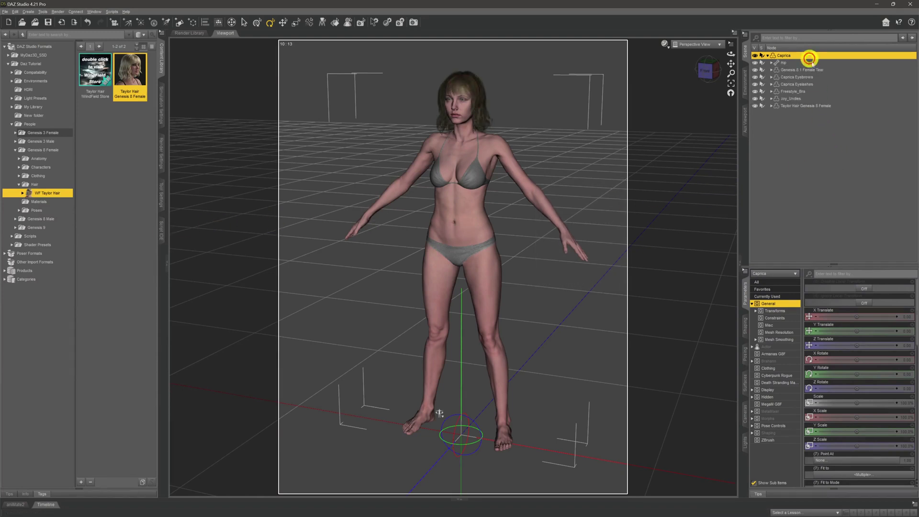
{"action": "left_click", "coordinate": [826, 107]}
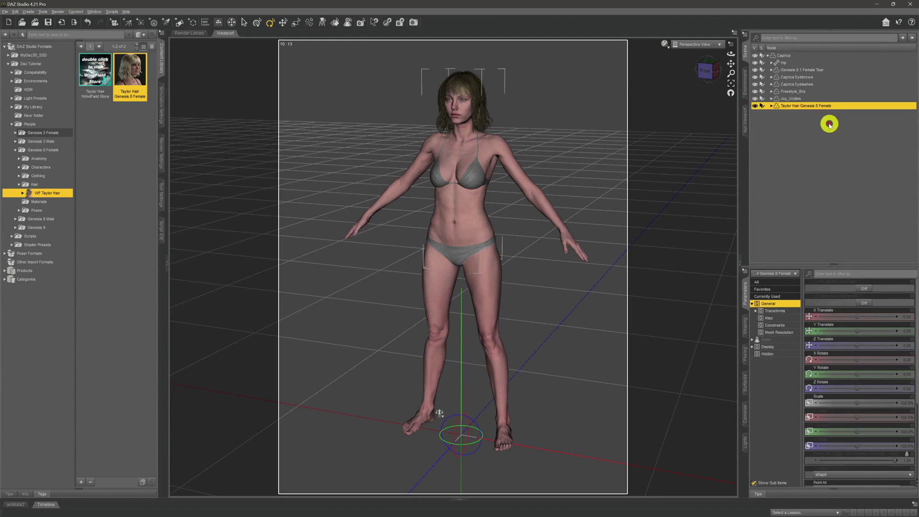
Try to move the fitted Taylor Hair down with Y Translate to about -10.
{"action": "double_click", "coordinate": [794, 58]}
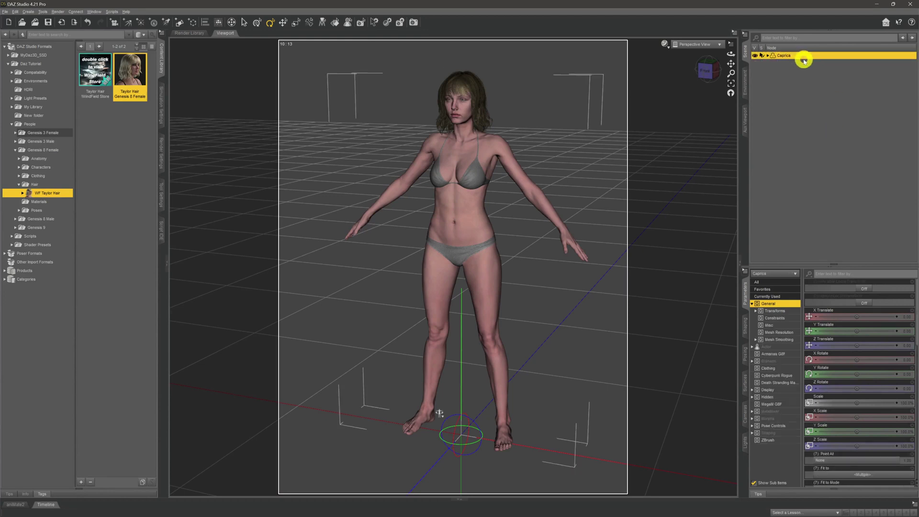
{"action": "double_click", "coordinate": [808, 59]}
{"action": "left_click", "coordinate": [820, 107]}
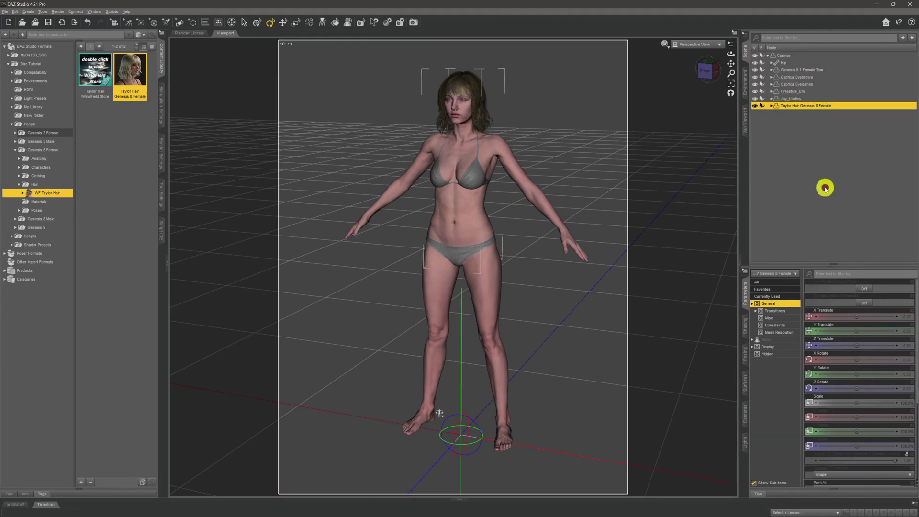
{"action": "left_click_drag", "start_coordinate": [861, 326], "coordinate": [860, 329]}
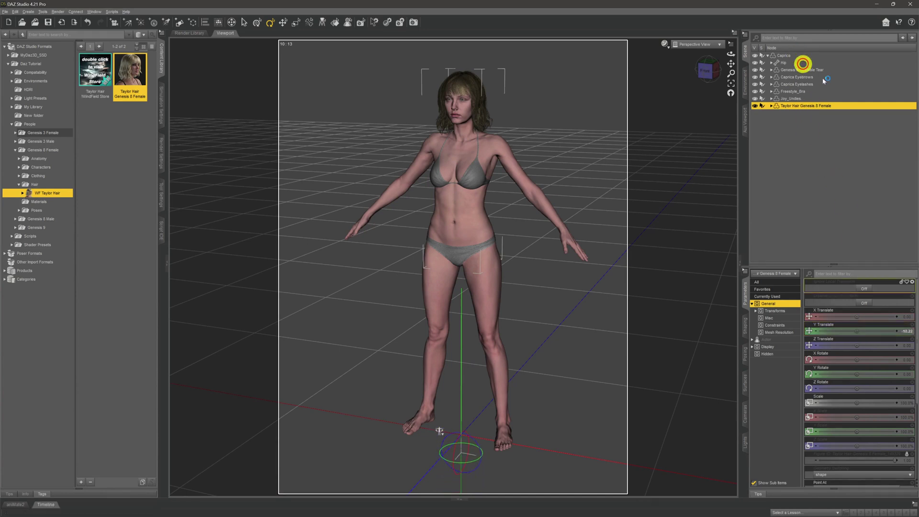
Shift the Caprica figure slightly sideways with X Translate to test whether her fitted items follow.
{"action": "left_click", "coordinate": [797, 55]}
{"action": "left_click_drag", "start_coordinate": [843, 317], "coordinate": [857, 314]}
{"action": "left_click", "coordinate": [818, 204]}
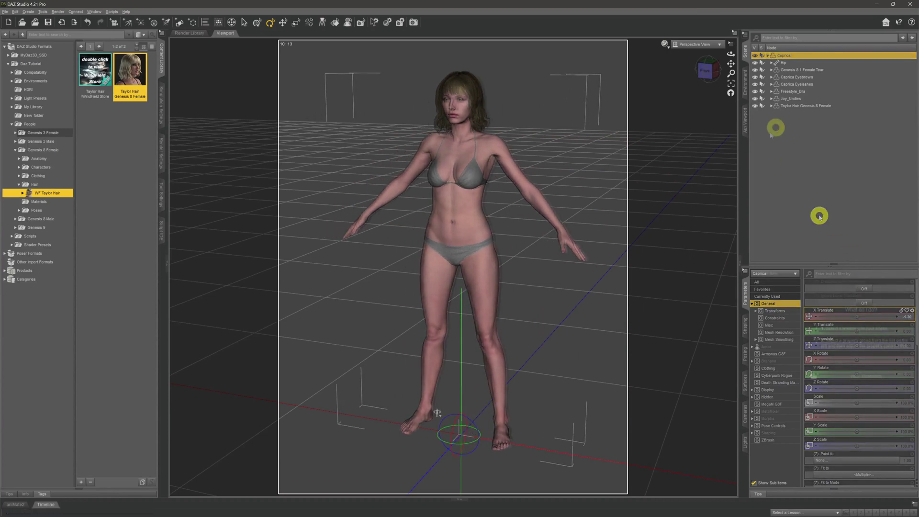
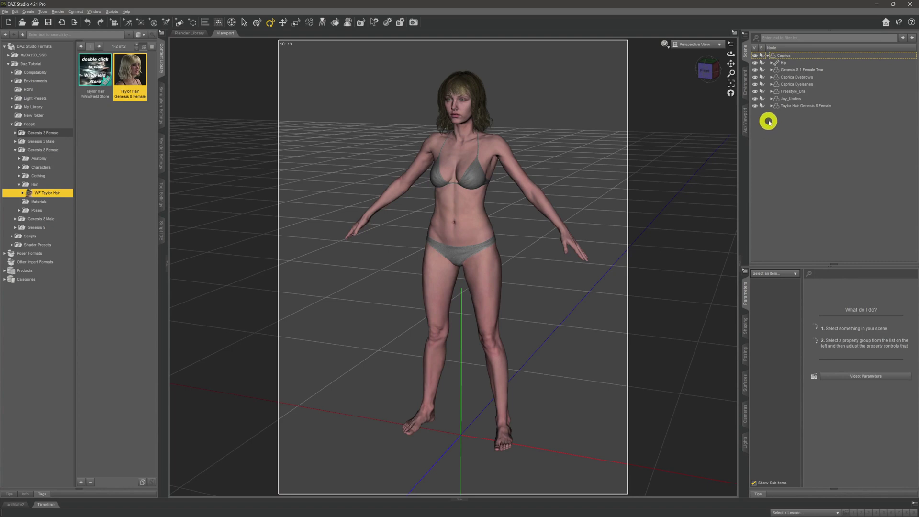
Select the fitted Taylor Hair and open the Presets folder inside WF Taylor Hair in the content library.
{"action": "left_click", "coordinate": [801, 106]}
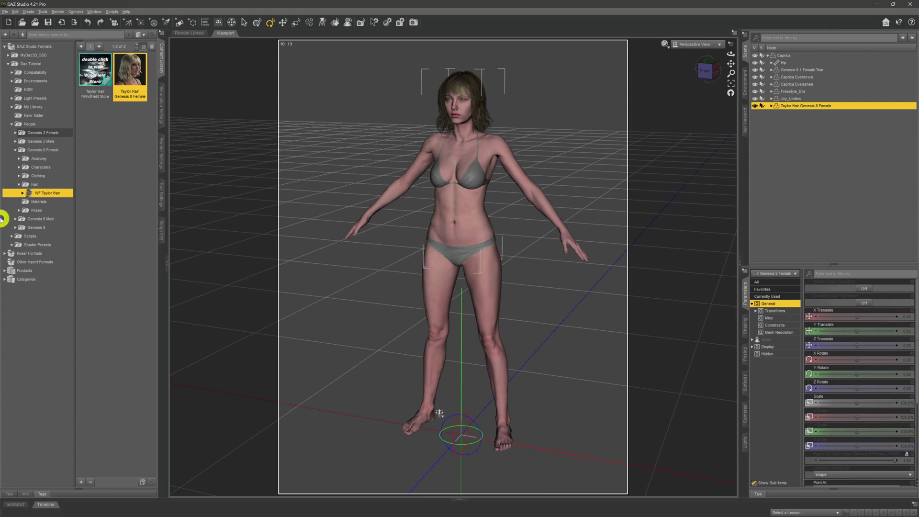
{"action": "double_click", "coordinate": [66, 193]}
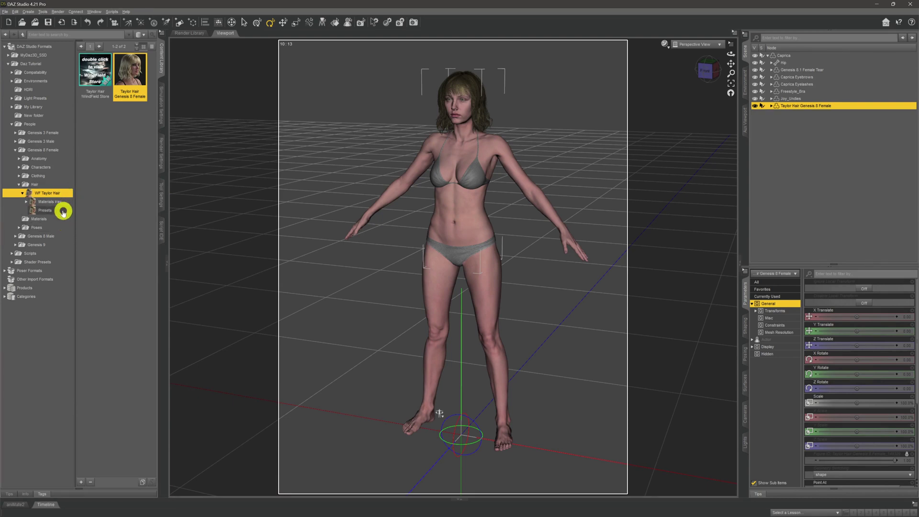
{"action": "left_click", "coordinate": [60, 201]}
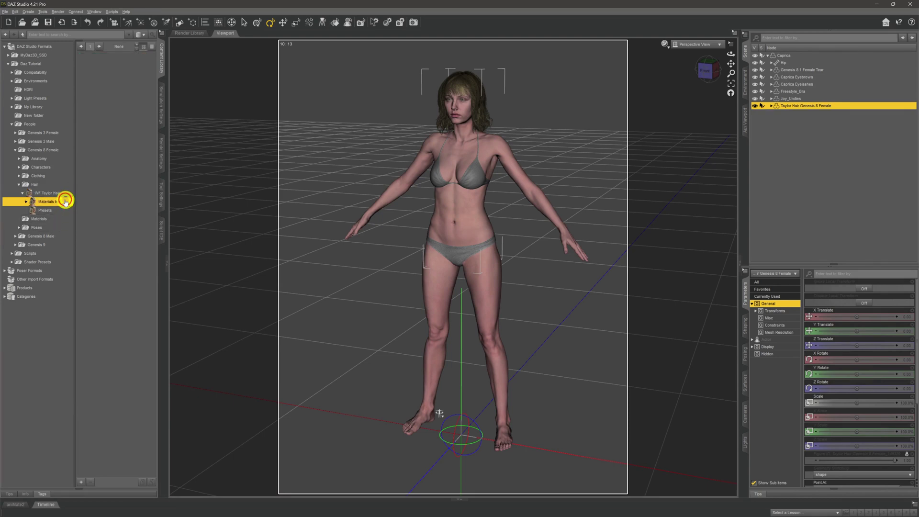
{"action": "left_click", "coordinate": [60, 212]}
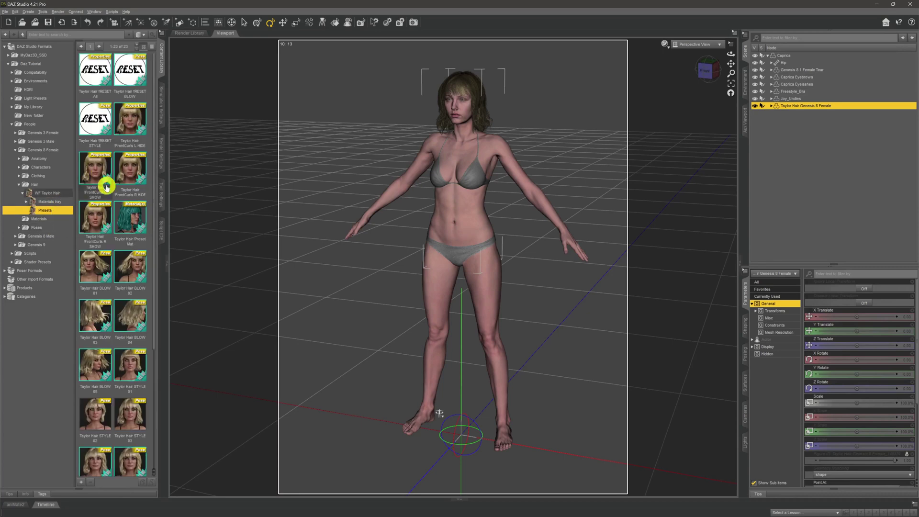
Try the Taylor Hair STYLE 02 pose preset on the selected hair, and switch it to STYLE 07.
{"action": "scroll", "coordinate": [99, 263], "scroll_direction": "down", "scroll_amount": 4}
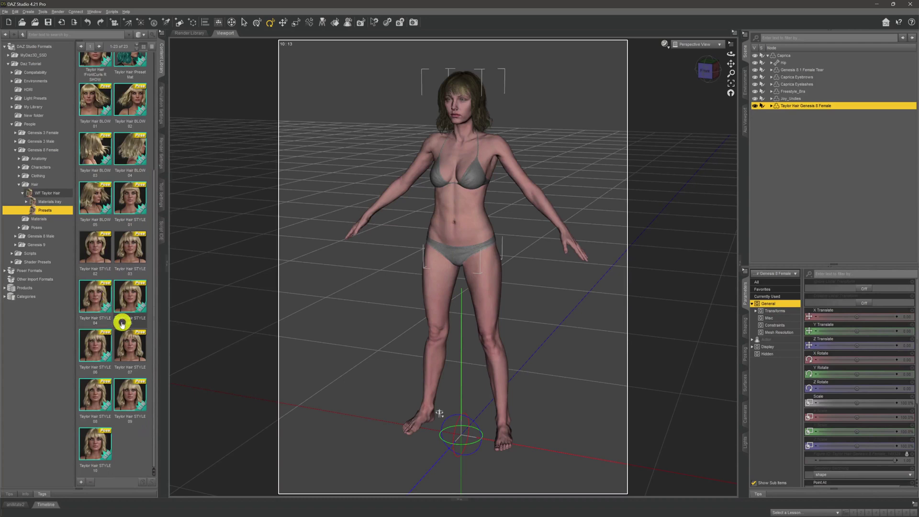
{"action": "left_click", "coordinate": [104, 346]}
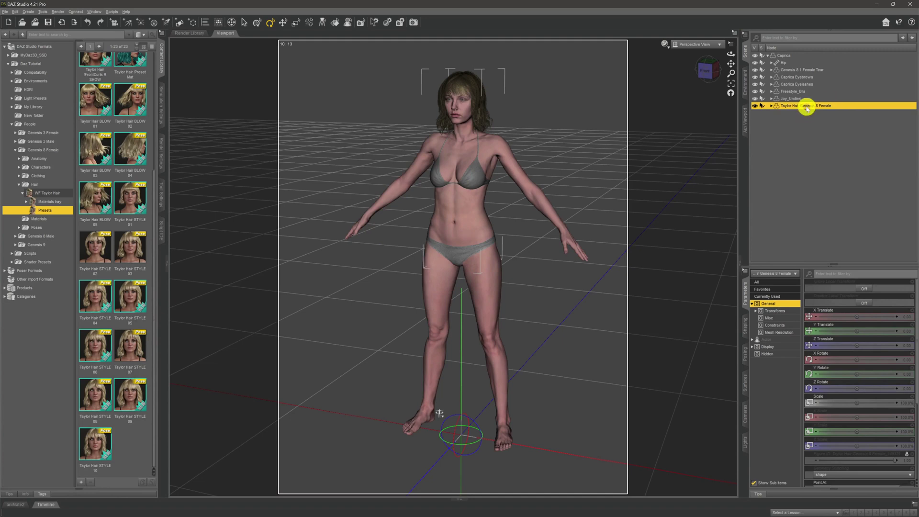
{"action": "double_click", "coordinate": [101, 260]}
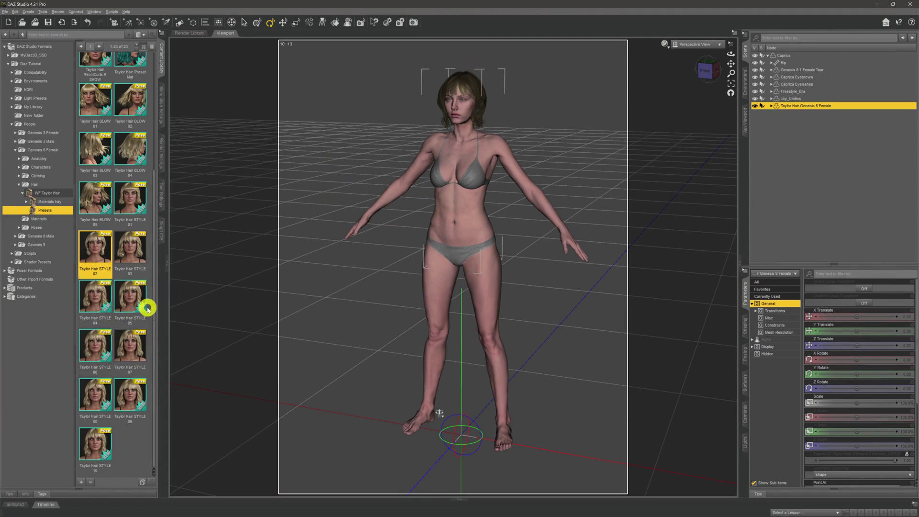
{"action": "left_click", "coordinate": [136, 340]}
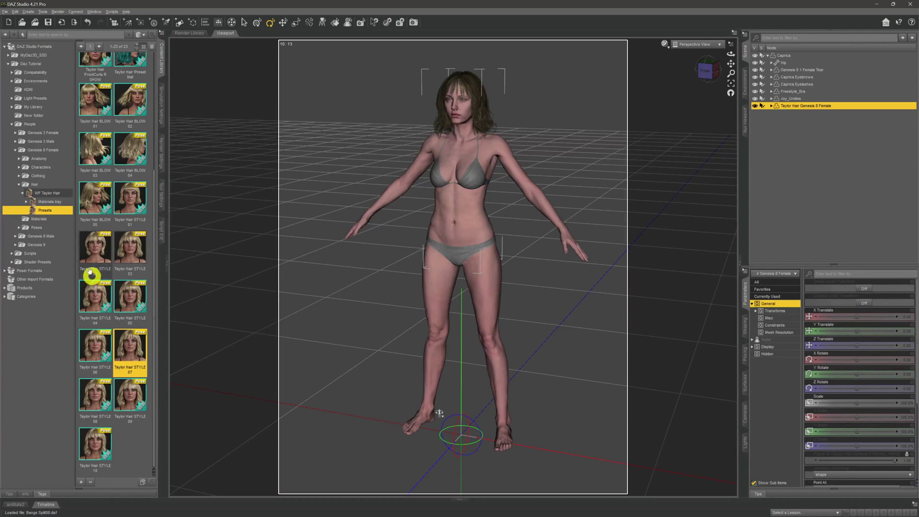
Expand the Materials Iray folder of WF Taylor Hair and open its Hair Color subfolder.
{"action": "left_click", "coordinate": [52, 202]}
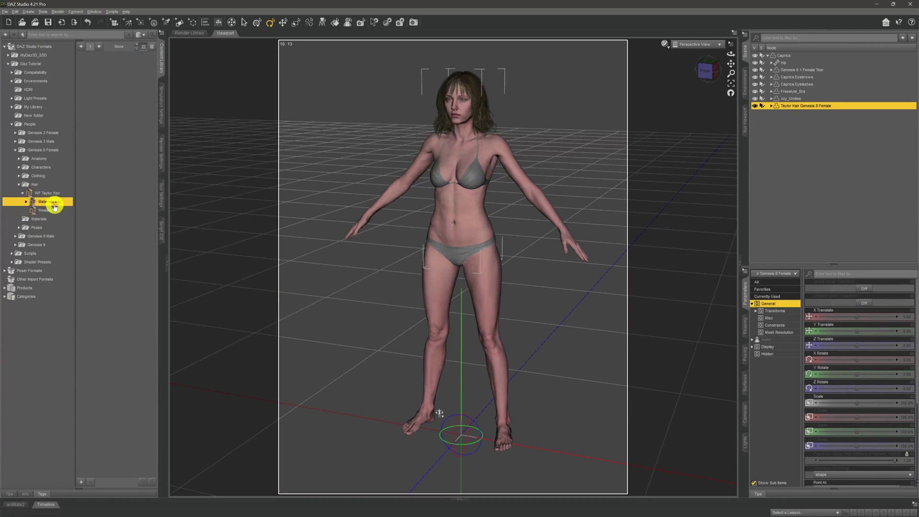
{"action": "double_click", "coordinate": [57, 205]}
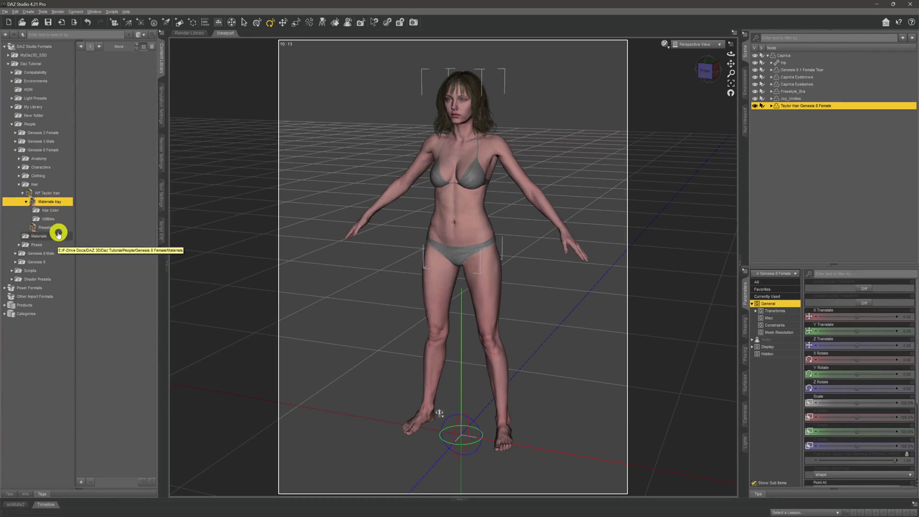
{"action": "left_click", "coordinate": [69, 212]}
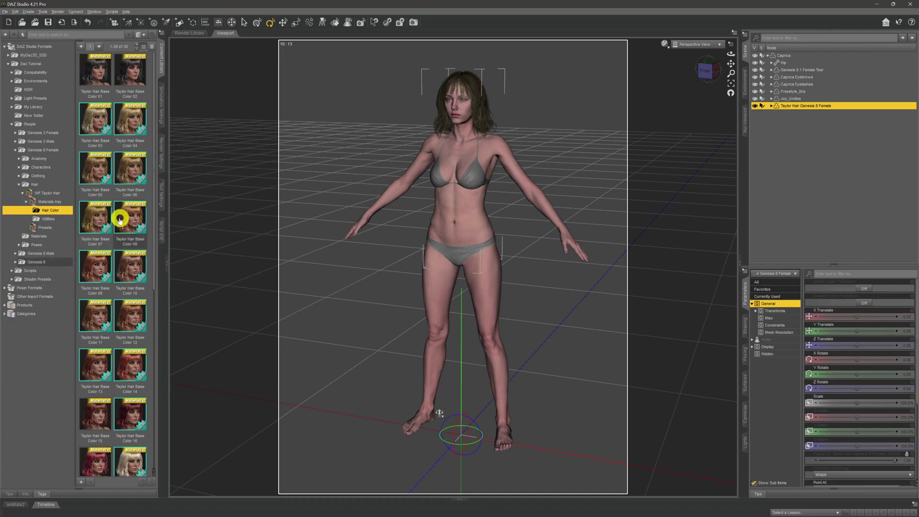
Try Taylor Hair Base Color 11, Base Color 17 and Base Color 25 on the selected hair.
{"action": "scroll", "coordinate": [122, 209], "scroll_direction": "down", "scroll_amount": 3}
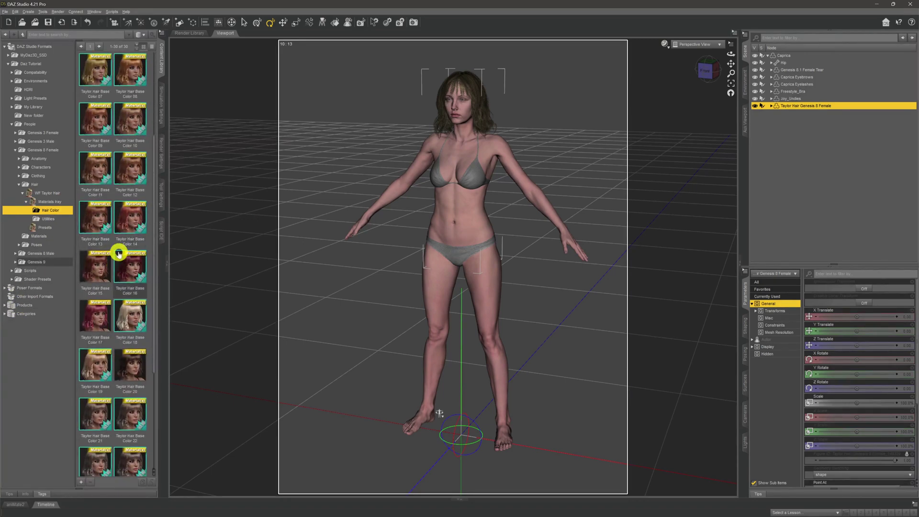
{"action": "scroll", "coordinate": [117, 265], "scroll_direction": "up", "scroll_amount": 3}
{"action": "double_click", "coordinate": [84, 341]}
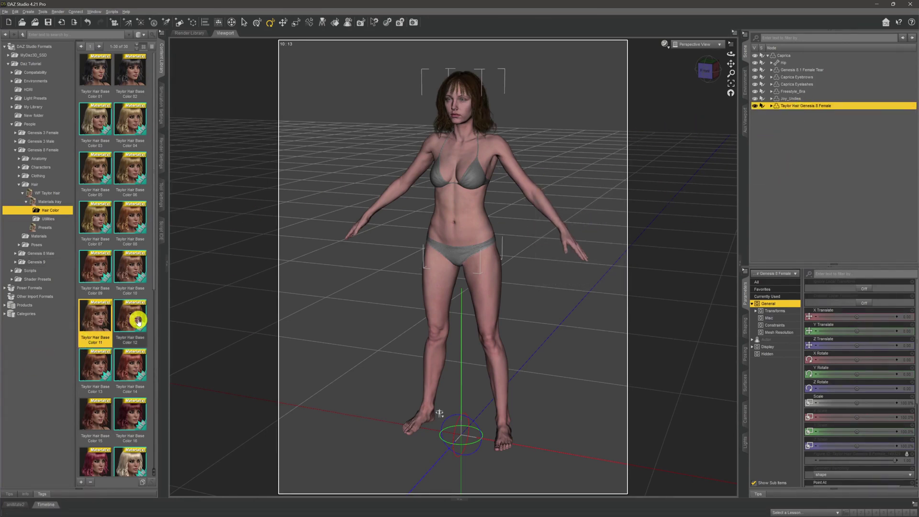
{"action": "scroll", "coordinate": [87, 364], "scroll_direction": "down", "scroll_amount": 3}
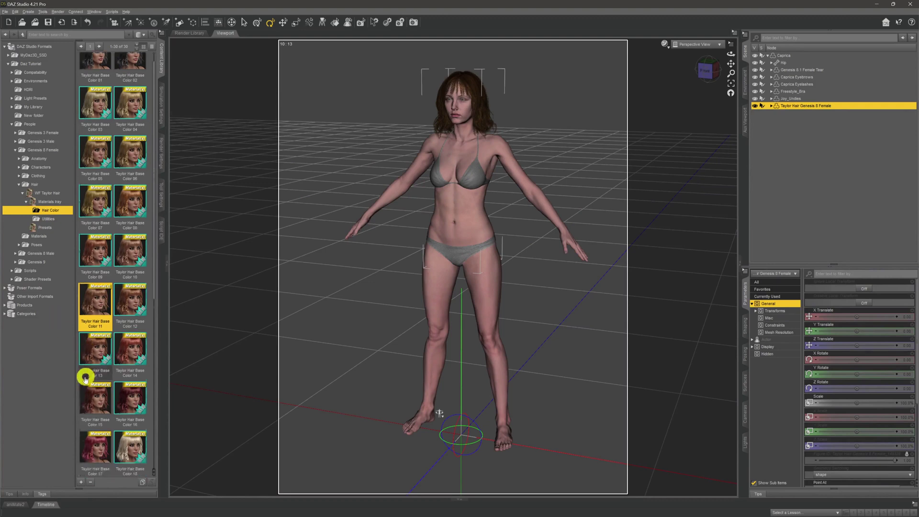
{"action": "double_click", "coordinate": [87, 339]}
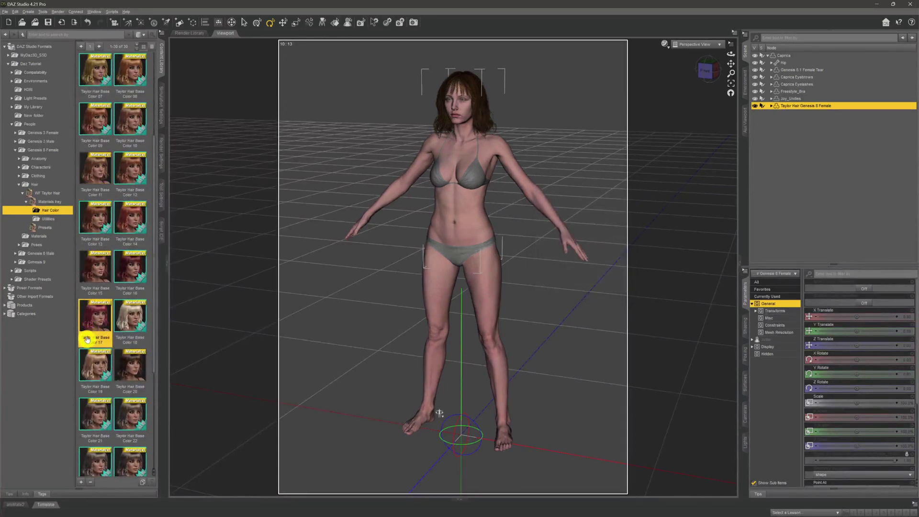
{"action": "scroll", "coordinate": [87, 335], "scroll_direction": "down", "scroll_amount": 3}
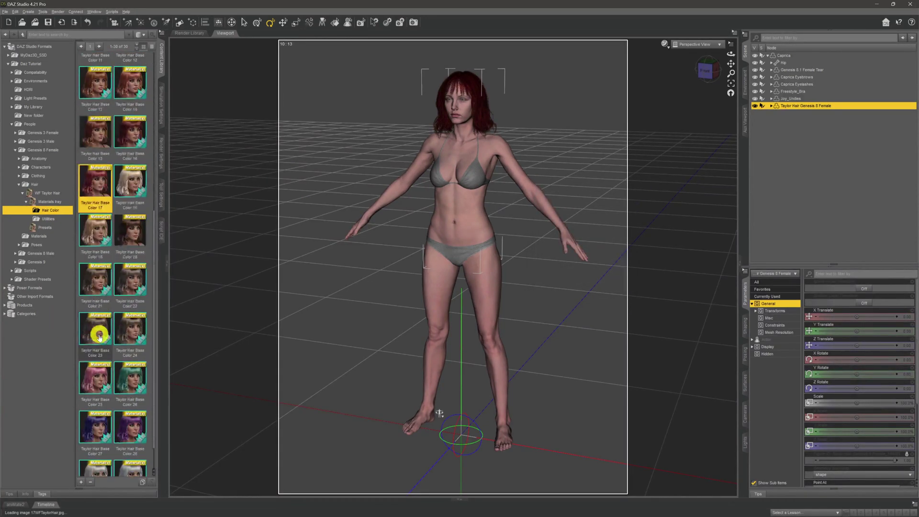
{"action": "double_click", "coordinate": [93, 359]}
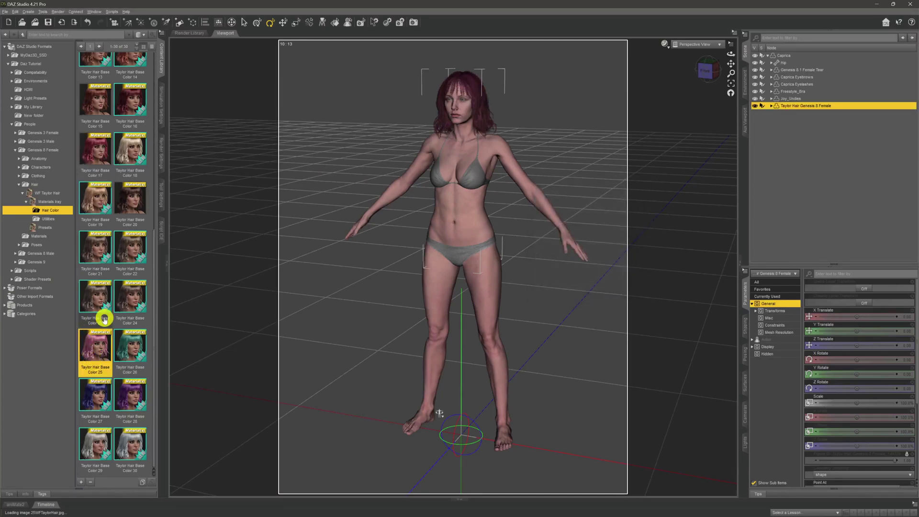
Apply the black Taylor Hair Base Color 02 material to the selected hair.
{"action": "scroll", "coordinate": [114, 320], "scroll_direction": "up", "scroll_amount": 6}
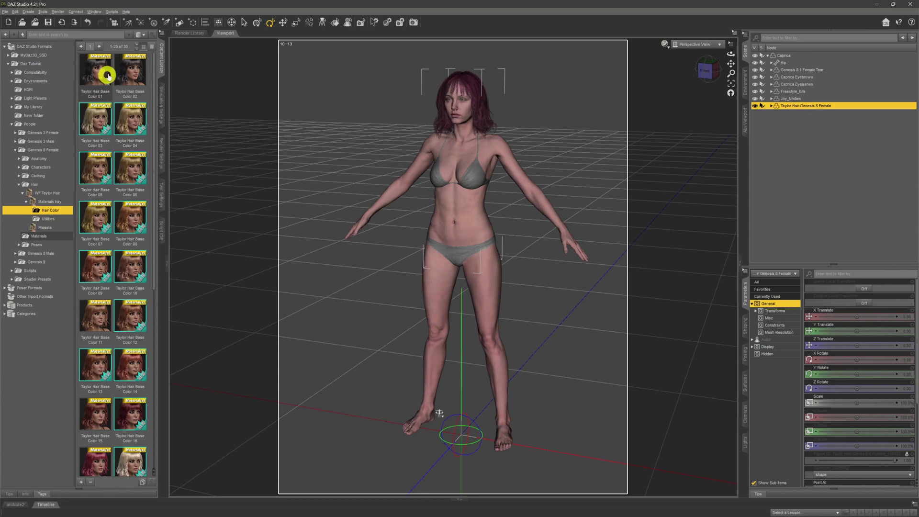
{"action": "double_click", "coordinate": [124, 77]}
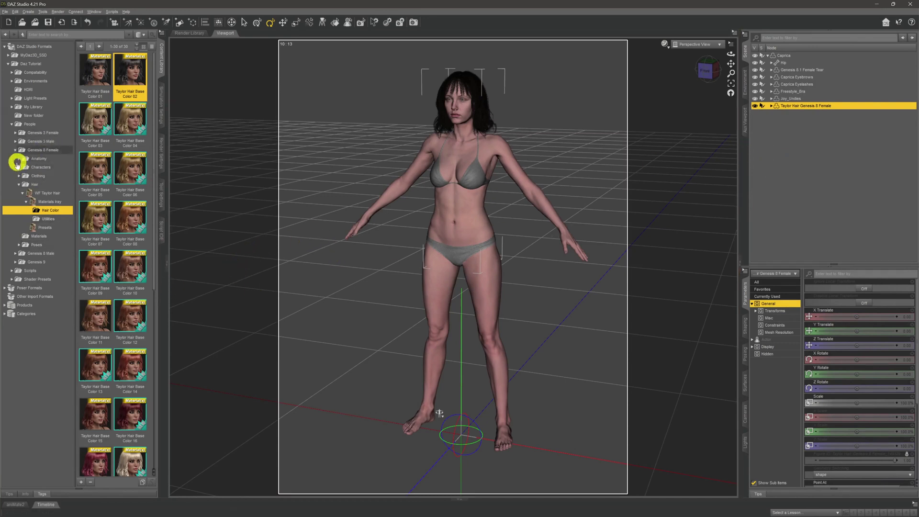
Collapse the Genesis 8 Female Hair folder, and expand Clothing and its Charming Casual outfit subfolder.
{"action": "double_click", "coordinate": [57, 185]}
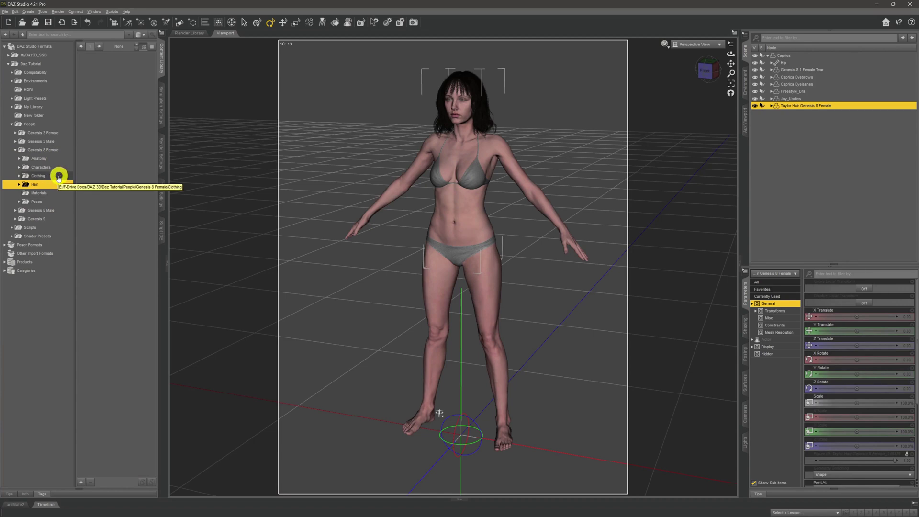
{"action": "left_click", "coordinate": [60, 176]}
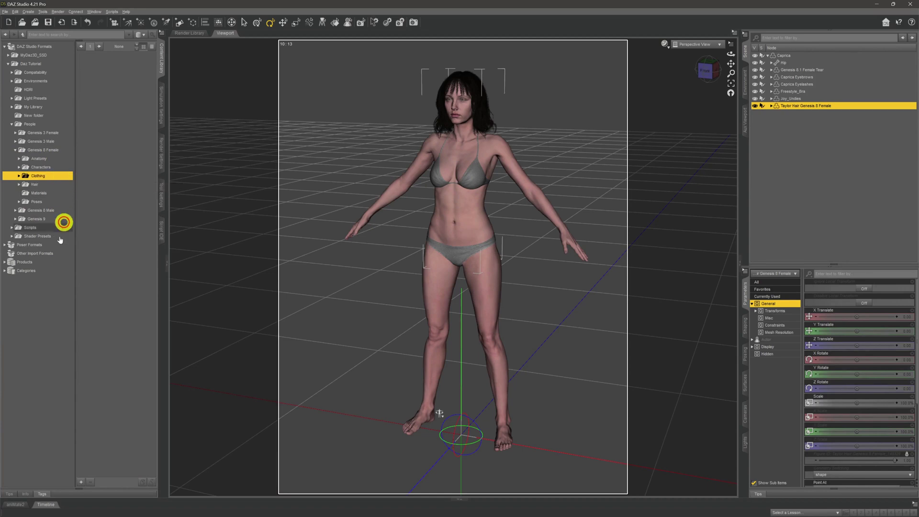
{"action": "double_click", "coordinate": [58, 176]}
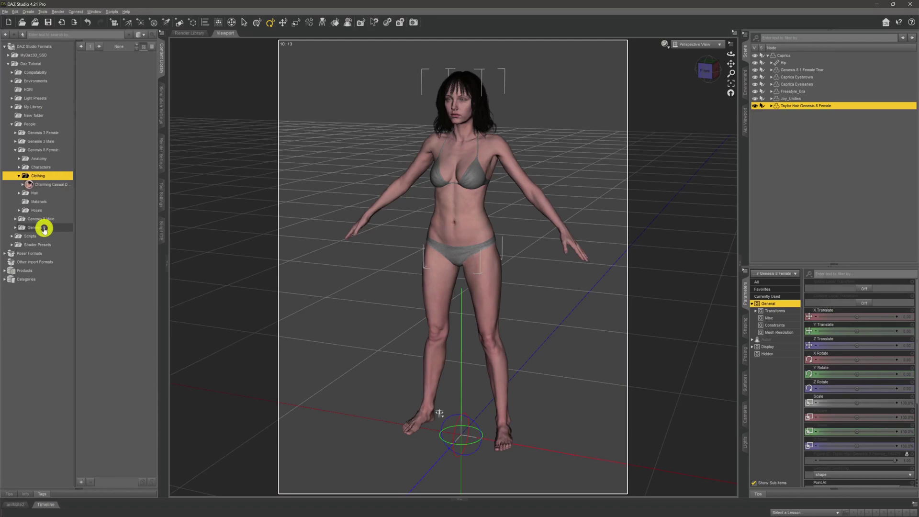
{"action": "double_click", "coordinate": [58, 185]}
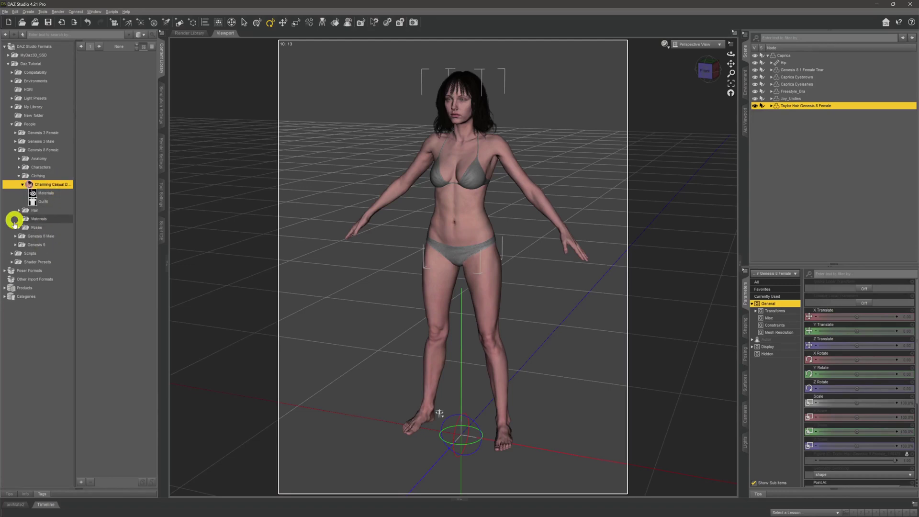
Fit the Charming Casual Denim Shorts from the outfit's Outfit folder onto the Caprice figure, and hide the Joy_Undies underneath.
{"action": "left_click", "coordinate": [61, 202]}
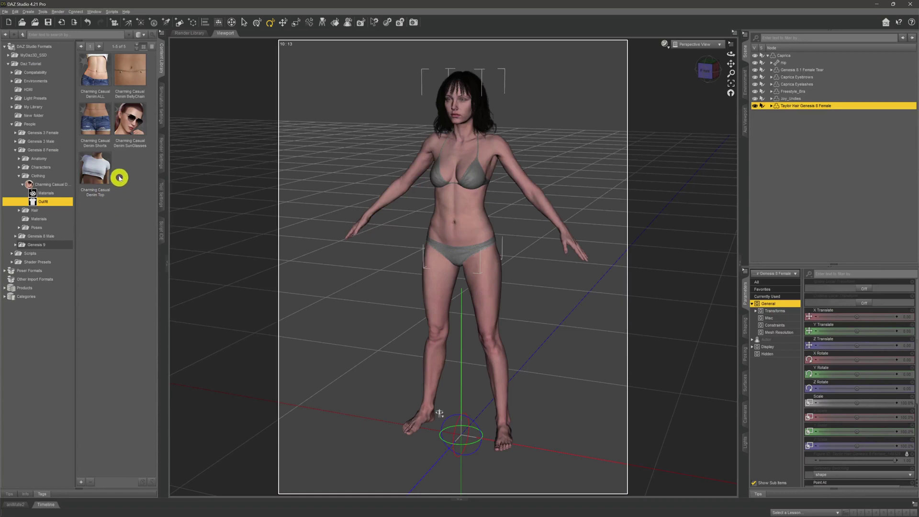
{"action": "mouse_move", "coordinate": [102, 156]}
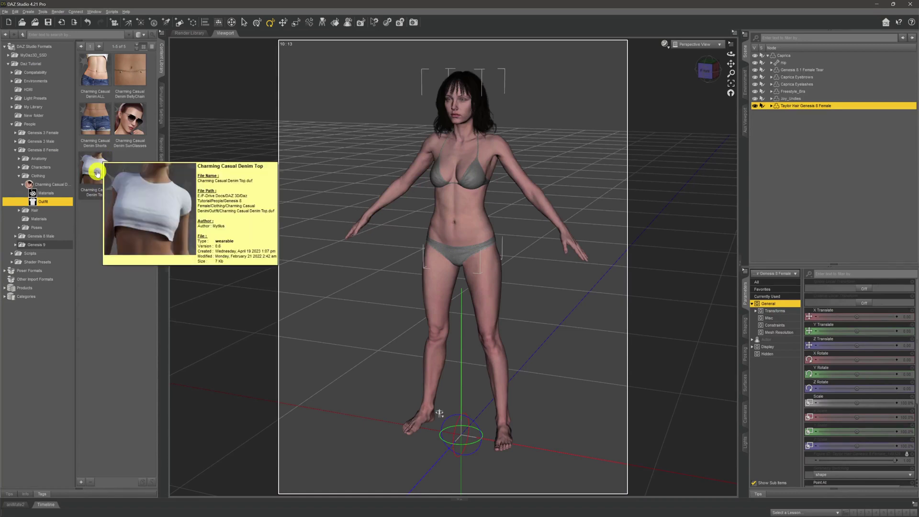
{"action": "left_click", "coordinate": [802, 54]}
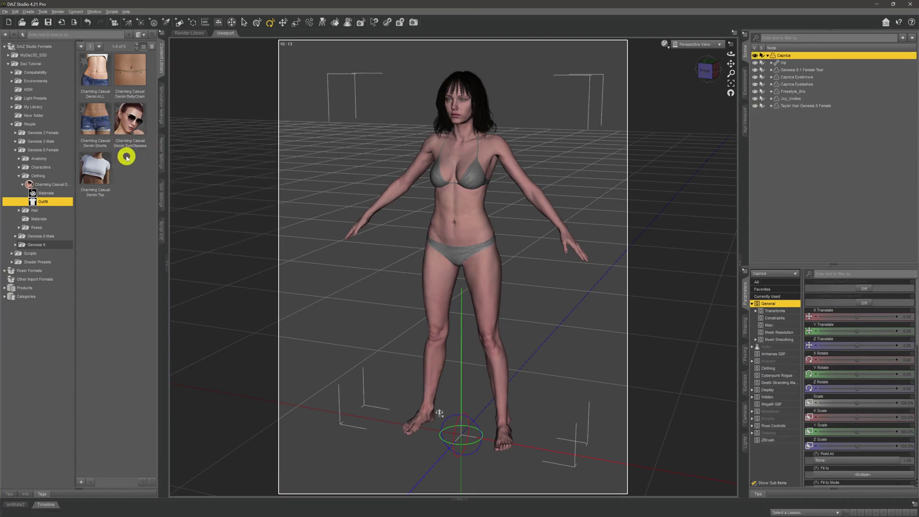
{"action": "left_click", "coordinate": [100, 78]}
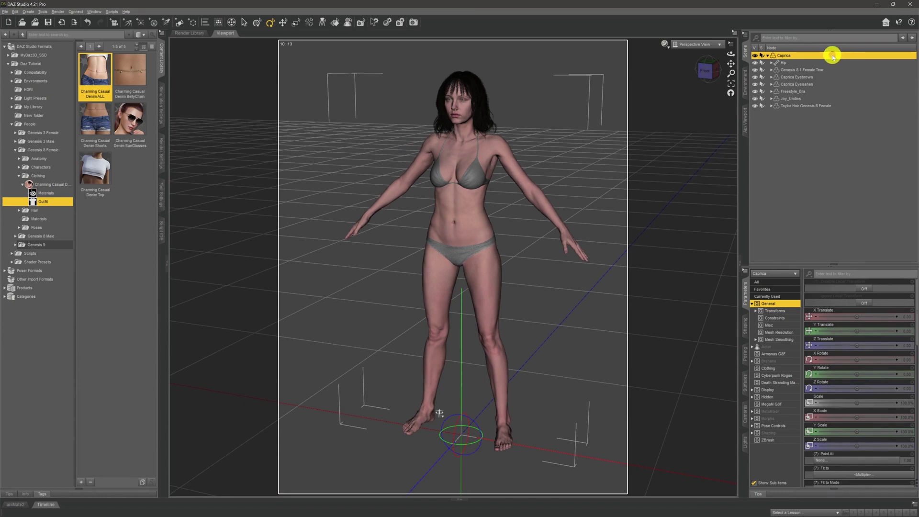
{"action": "left_click", "coordinate": [92, 135]}
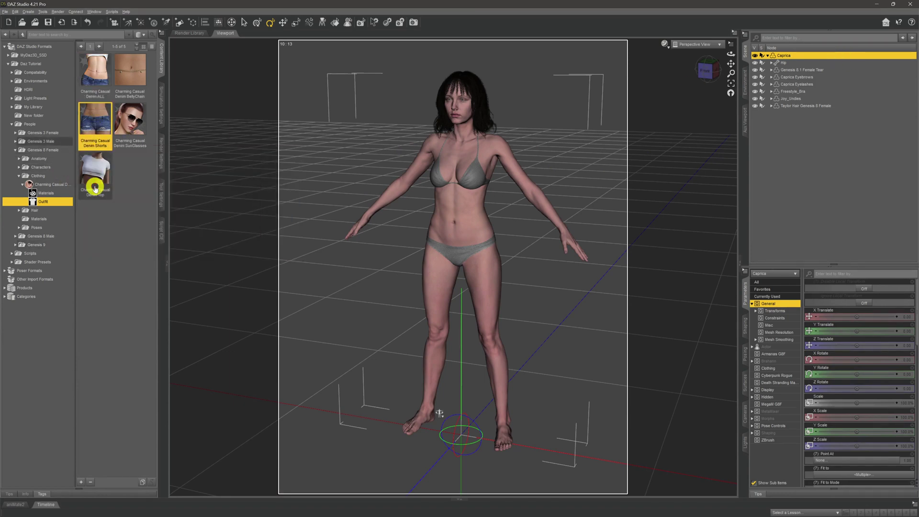
{"action": "double_click", "coordinate": [95, 126]}
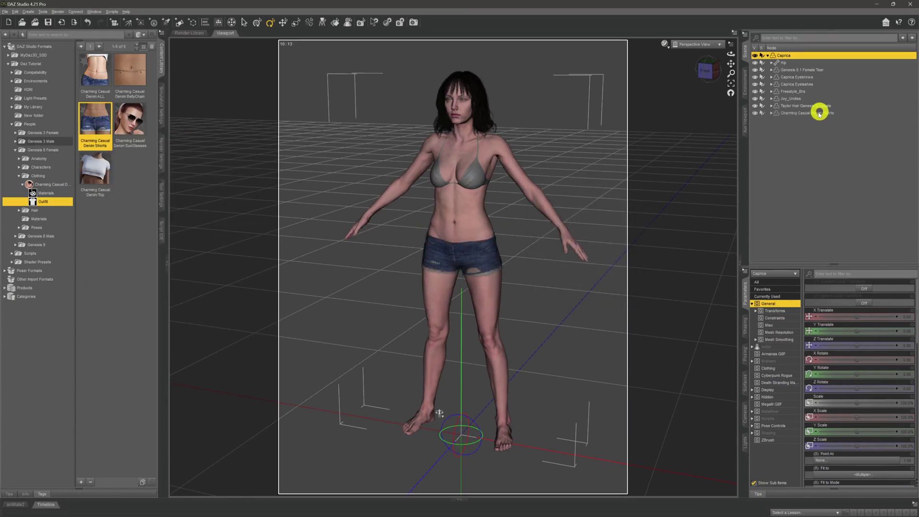
{"action": "left_click", "coordinate": [786, 99]}
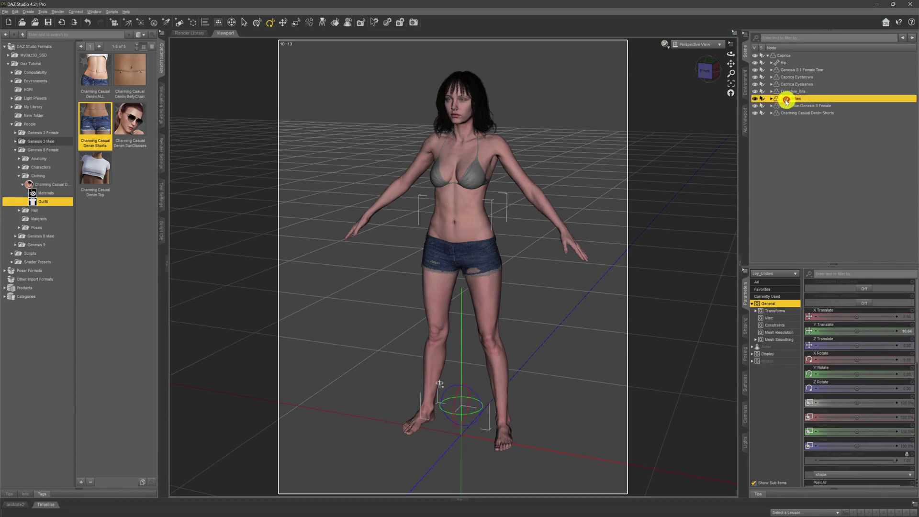
{"action": "left_click", "coordinate": [755, 99]}
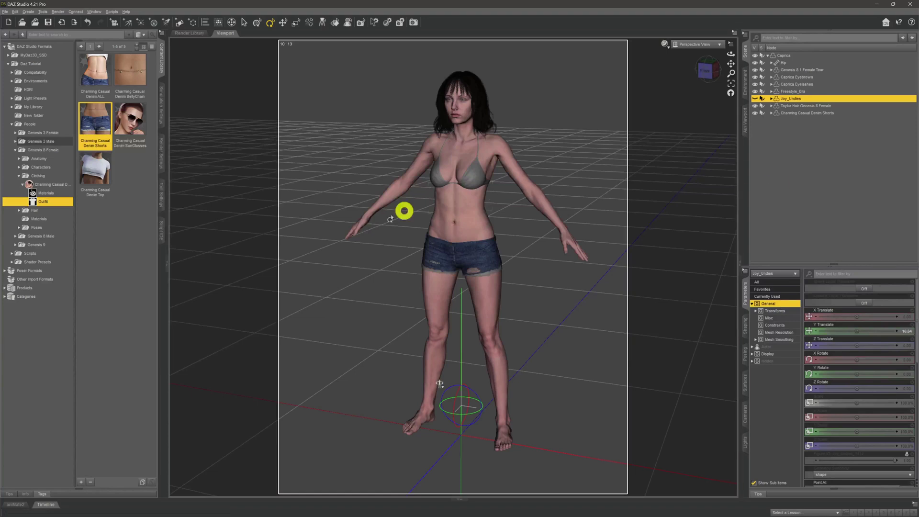
Fit the Charming Casual Denim Top onto the Caprice figure and hide the Freestyle_Bra underneath.
{"action": "left_click", "coordinate": [85, 184]}
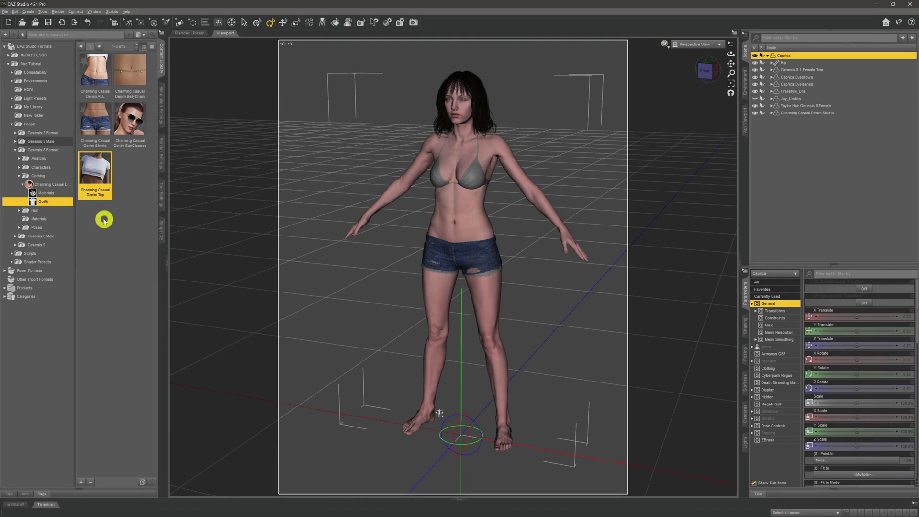
{"action": "double_click", "coordinate": [101, 175]}
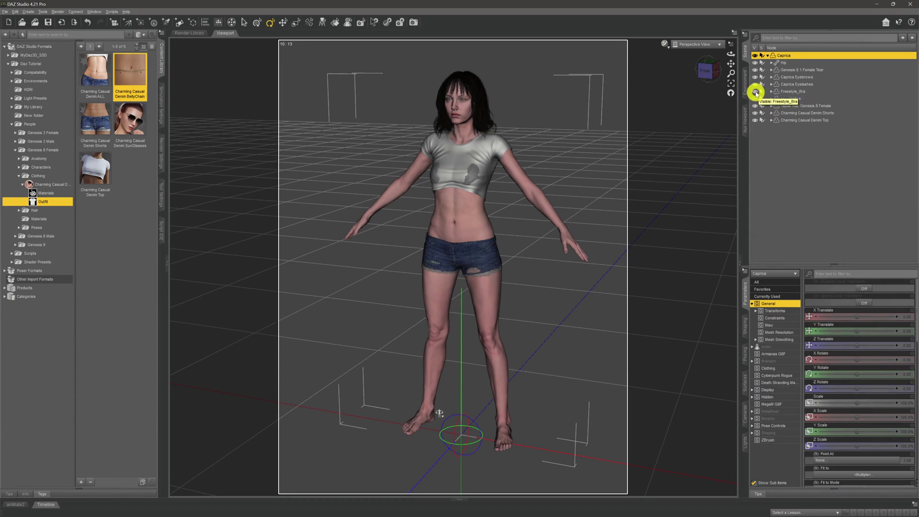
{"action": "left_click", "coordinate": [755, 91]}
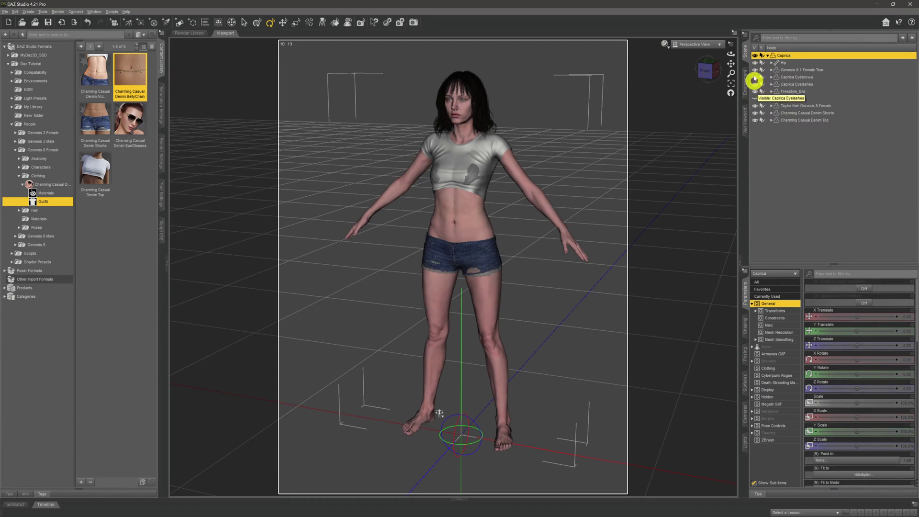
{"action": "left_click", "coordinate": [756, 99]}
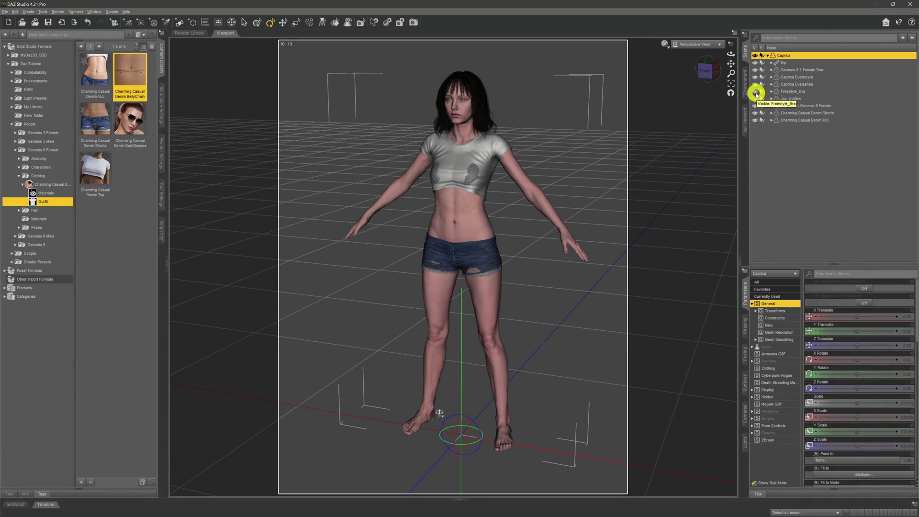
{"action": "left_click", "coordinate": [756, 91]}
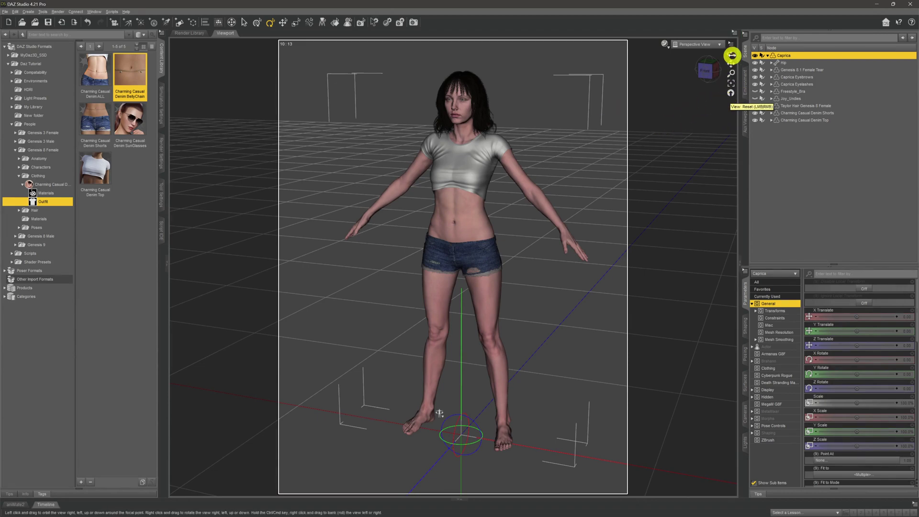
{"action": "left_click_drag", "start_coordinate": [731, 55], "coordinate": [712, 87]}
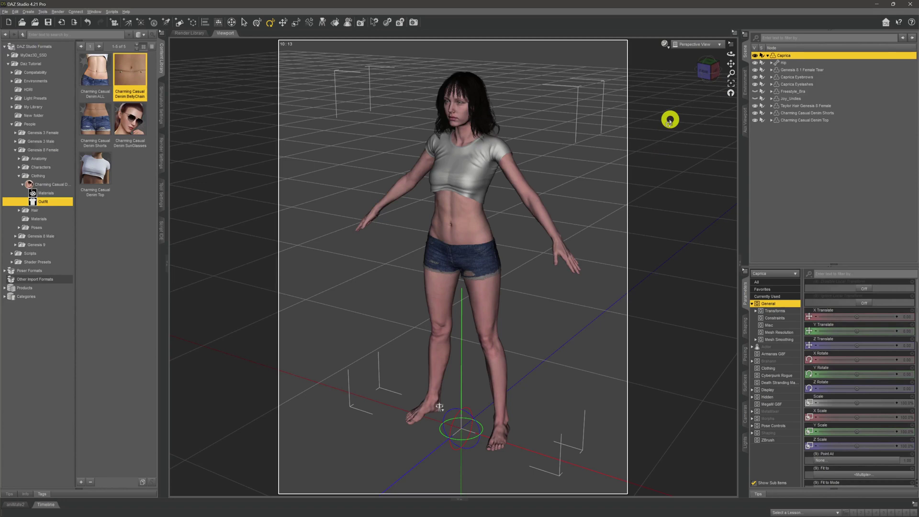
{"action": "left_click", "coordinate": [730, 95]}
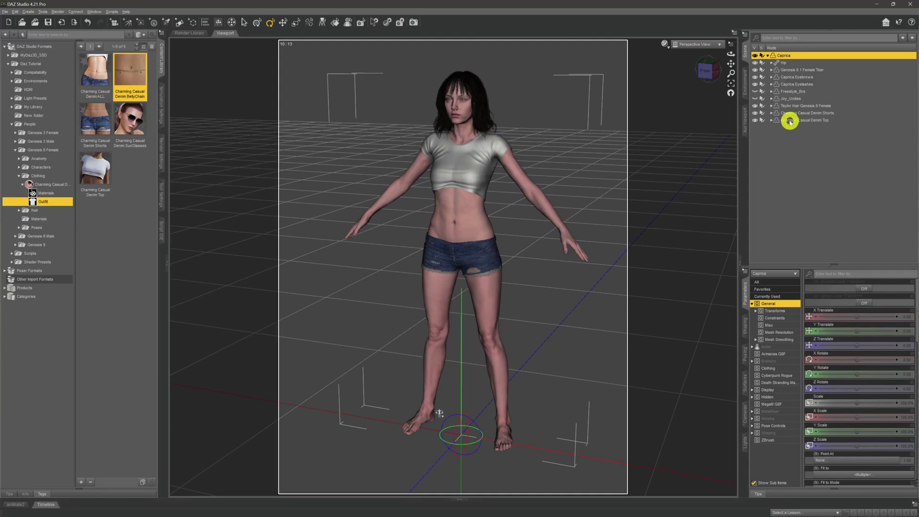
Apply the Charming Casual Denim Shorts Grey preset from the outfit's Materials folder to the shorts.
{"action": "left_click", "coordinate": [830, 113]}
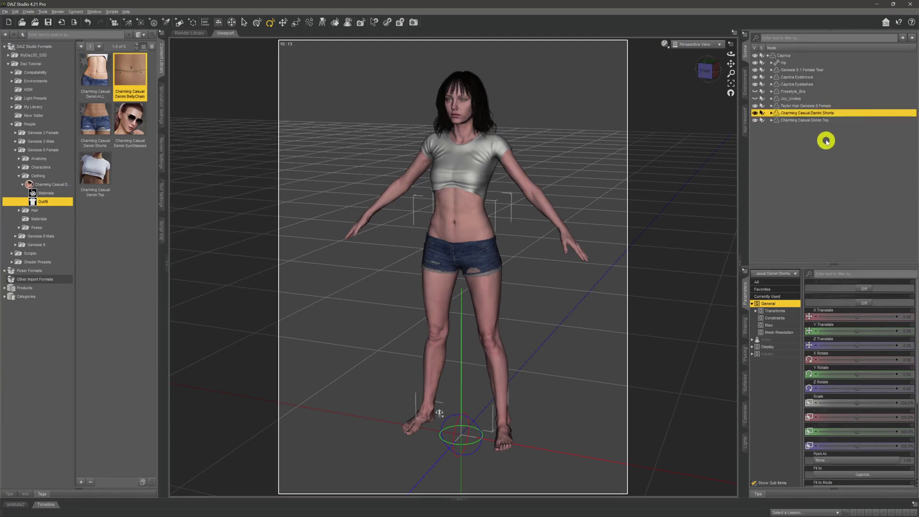
{"action": "left_click", "coordinate": [56, 195]}
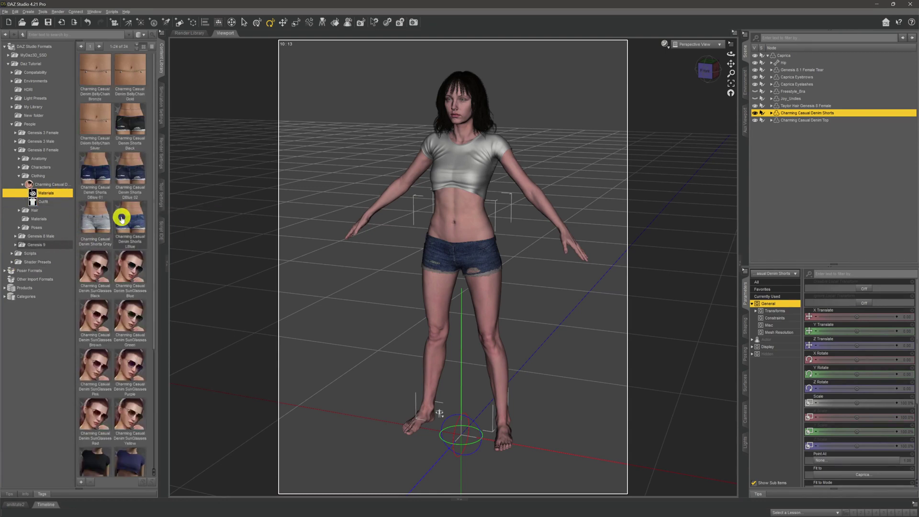
{"action": "scroll", "coordinate": [124, 229], "scroll_direction": "down", "scroll_amount": 5}
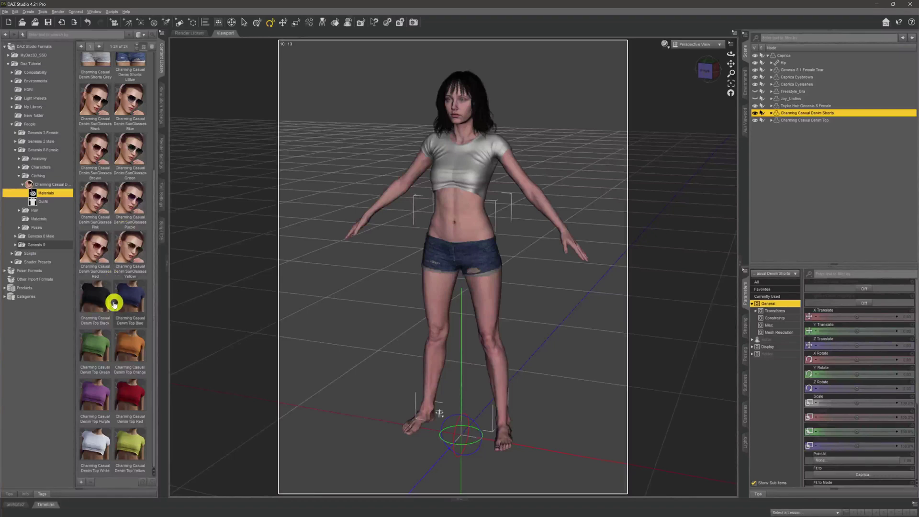
{"action": "scroll", "coordinate": [113, 299], "scroll_direction": "up", "scroll_amount": 5}
{"action": "scroll", "coordinate": [120, 312], "scroll_direction": "down", "scroll_amount": 3}
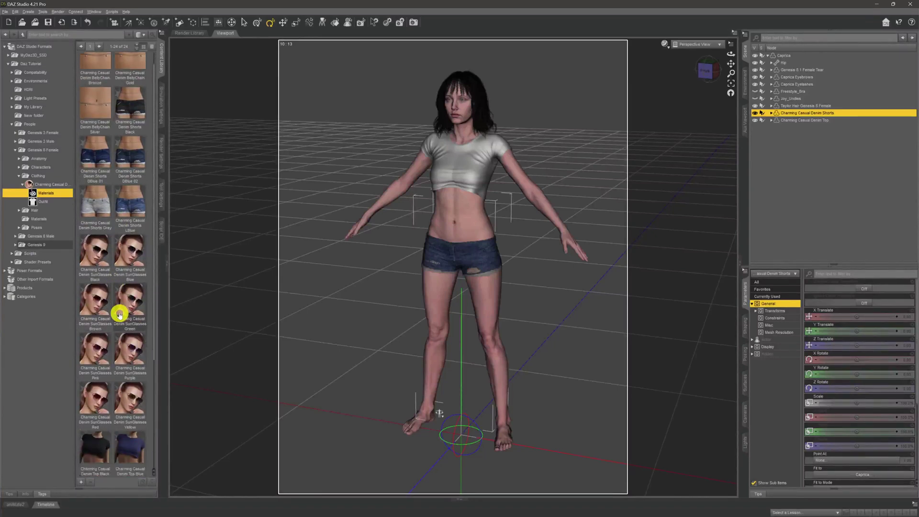
{"action": "scroll", "coordinate": [120, 313], "scroll_direction": "up", "scroll_amount": 3}
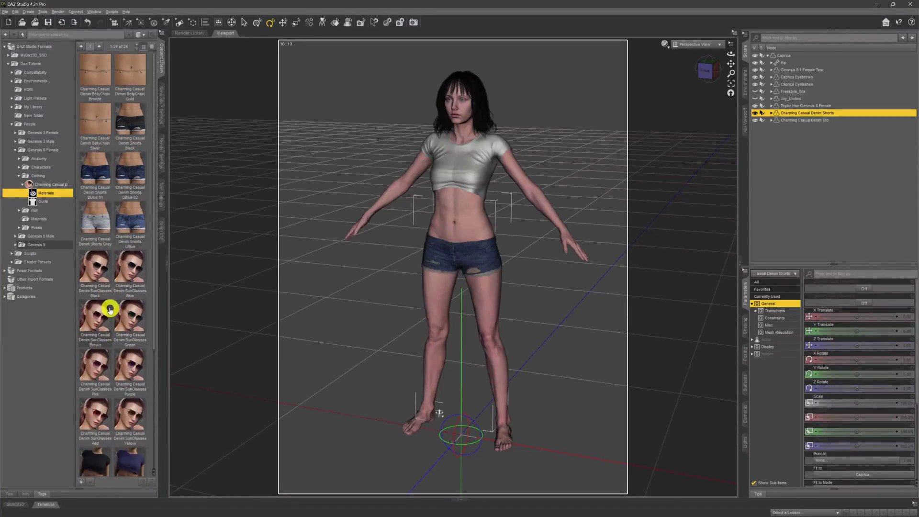
{"action": "scroll", "coordinate": [116, 330], "scroll_direction": "down", "scroll_amount": 3}
{"action": "scroll", "coordinate": [116, 337], "scroll_direction": "down", "scroll_amount": 1}
{"action": "scroll", "coordinate": [103, 335], "scroll_direction": "up", "scroll_amount": 4}
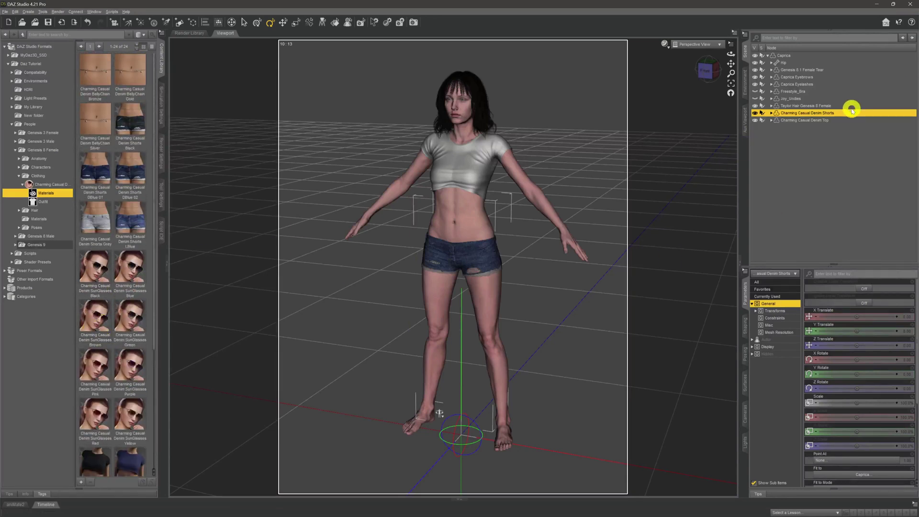
{"action": "left_click", "coordinate": [135, 219]}
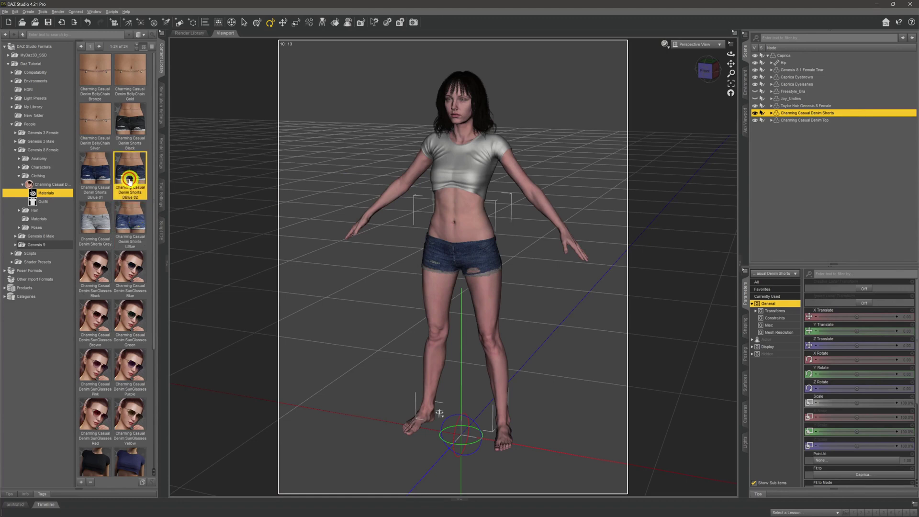
{"action": "left_click", "coordinate": [107, 219]}
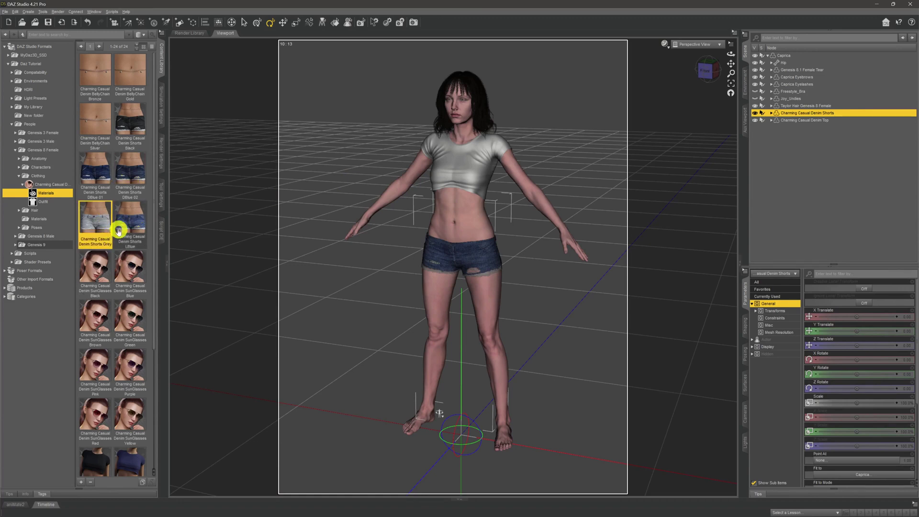
{"action": "double_click", "coordinate": [94, 218]}
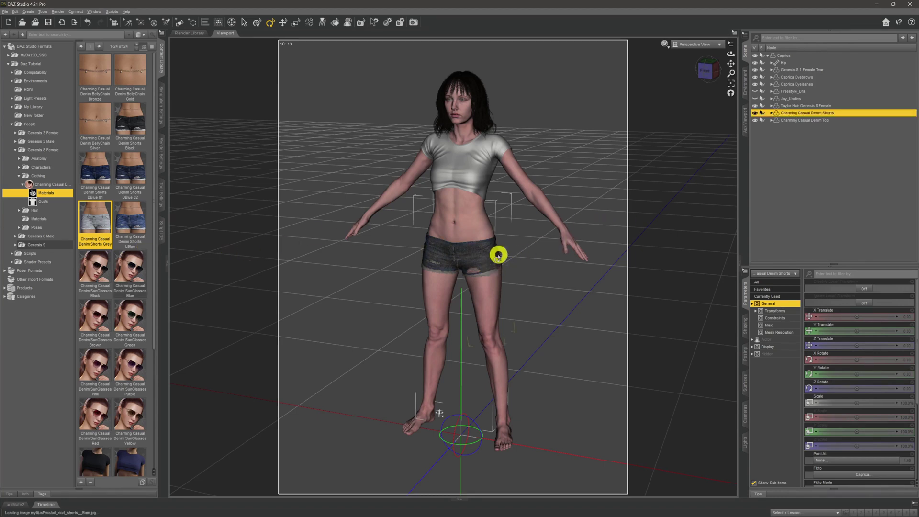
Try the Black, Orange and Purple materials on the denim top, and settle on Charming Casual Denim Top White.
{"action": "left_click", "coordinate": [817, 120]}
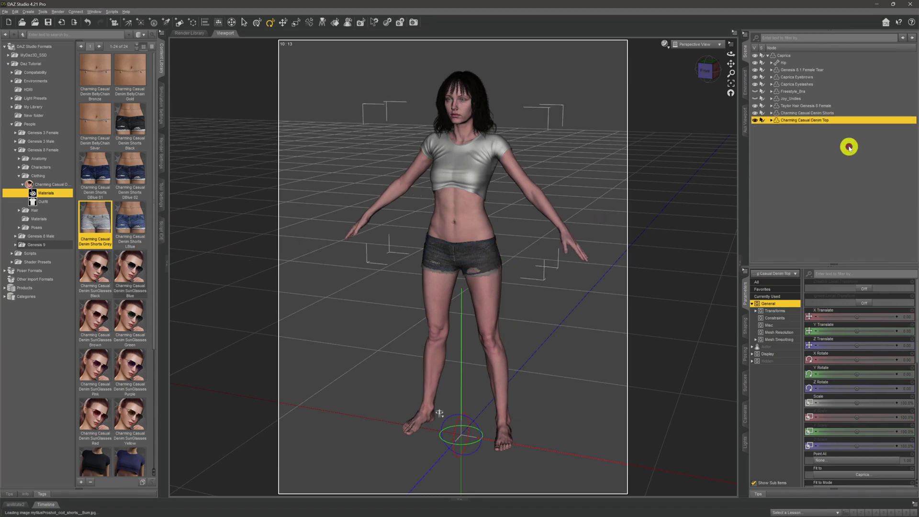
{"action": "scroll", "coordinate": [102, 305], "scroll_direction": "down", "scroll_amount": 3}
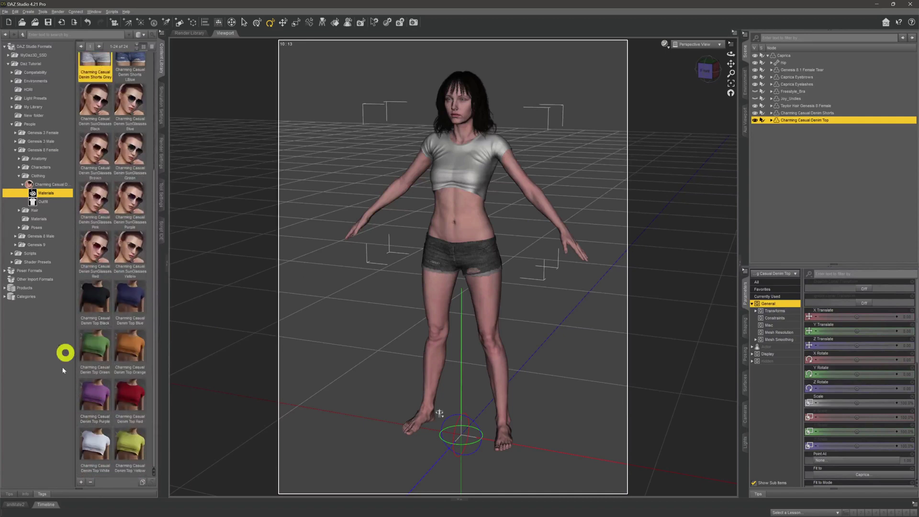
{"action": "double_click", "coordinate": [89, 296]}
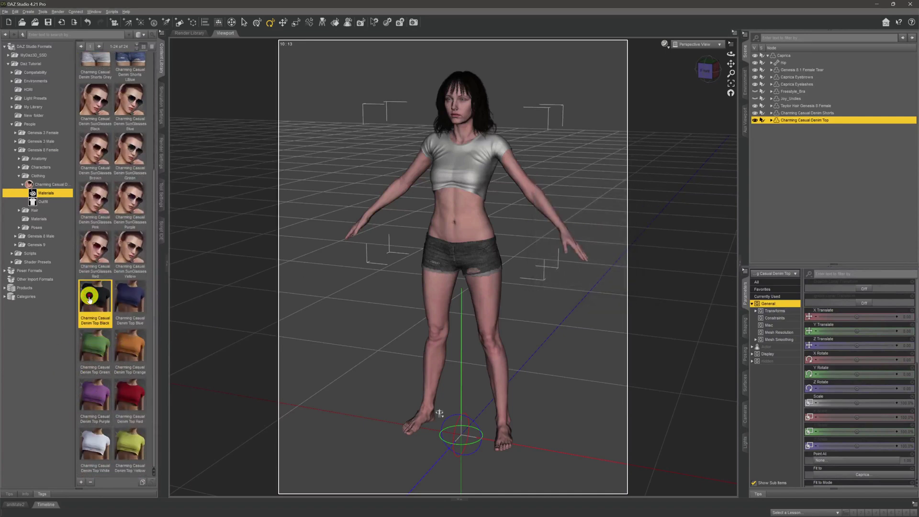
{"action": "double_click", "coordinate": [118, 343]}
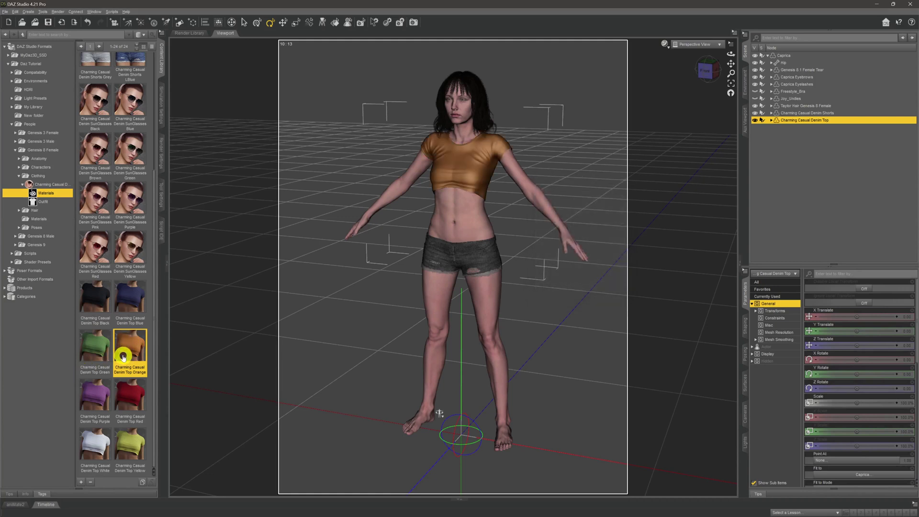
{"action": "mouse_move", "coordinate": [128, 349]}
{"action": "double_click", "coordinate": [95, 393]}
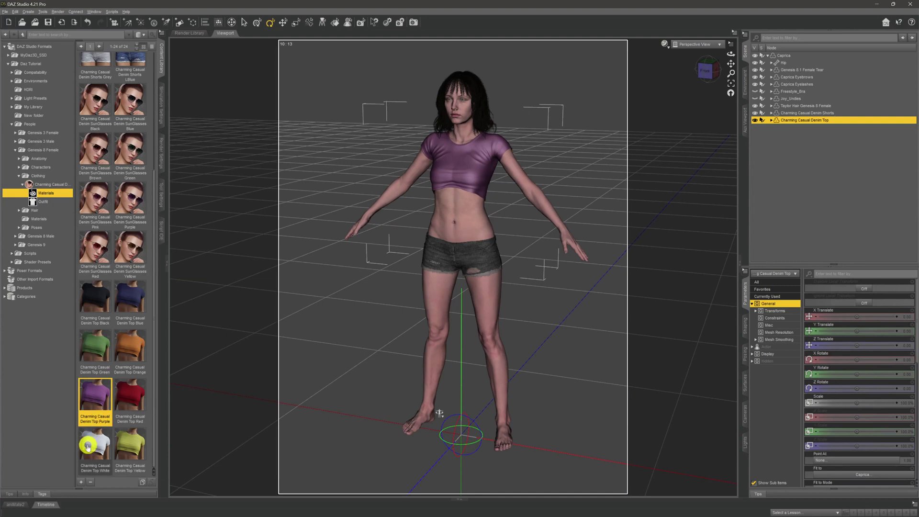
{"action": "double_click", "coordinate": [87, 446]}
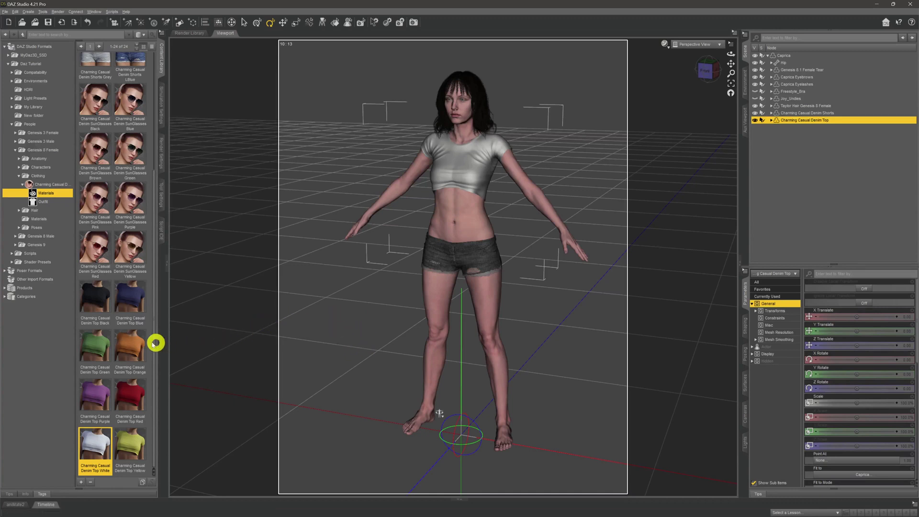
{"action": "scroll", "coordinate": [132, 337], "scroll_direction": "up", "scroll_amount": 3}
{"action": "scroll", "coordinate": [115, 240], "scroll_direction": "down", "scroll_amount": 3}
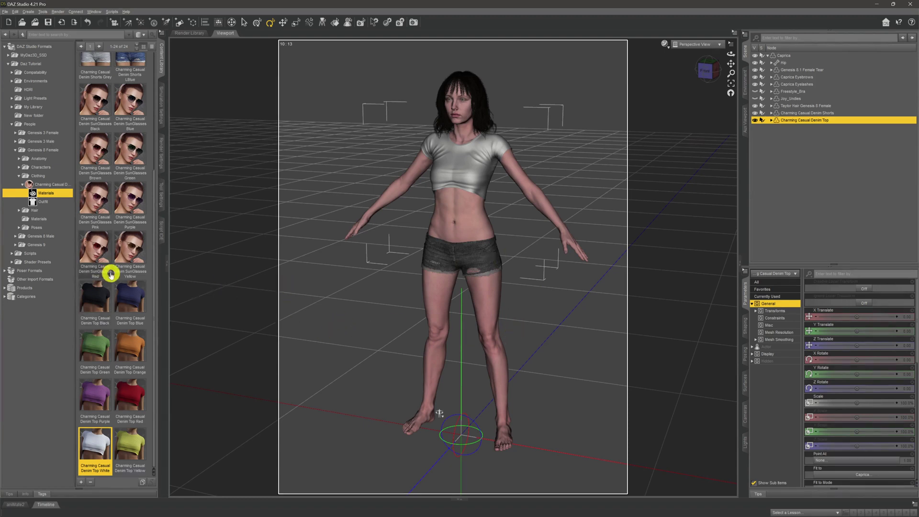
{"action": "scroll", "coordinate": [108, 287], "scroll_direction": "up", "scroll_amount": 3}
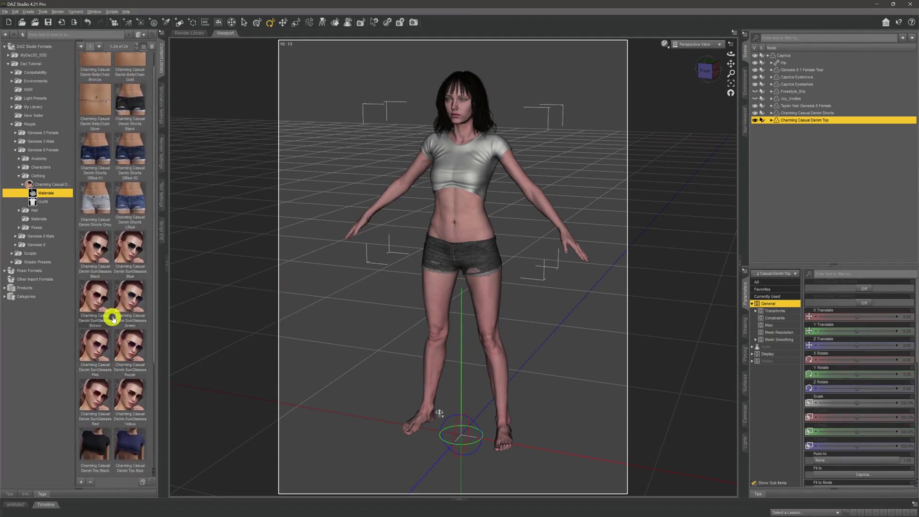
{"action": "scroll", "coordinate": [103, 287], "scroll_direction": "up", "scroll_amount": 1}
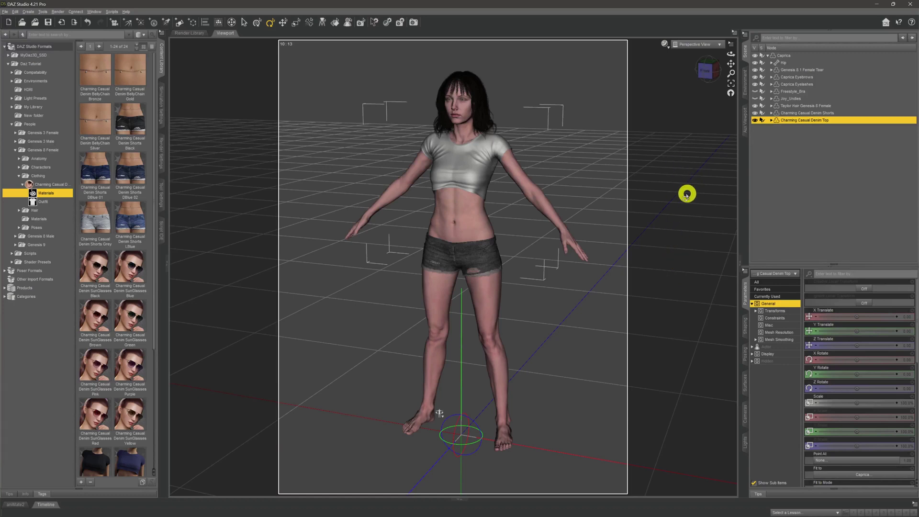
Switch the viewport's draw style to NVIDIA Iray to preview the dressed character.
{"action": "left_click", "coordinate": [664, 48]}
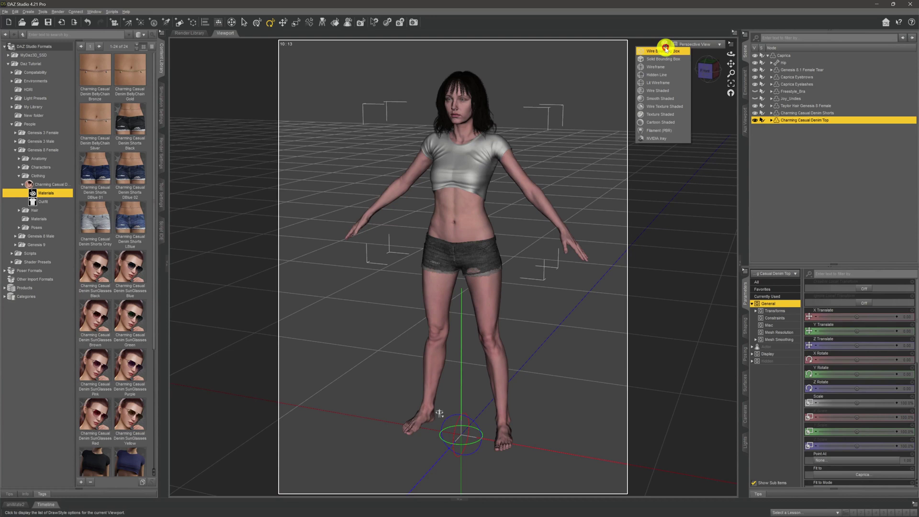
{"action": "left_click", "coordinate": [672, 139]}
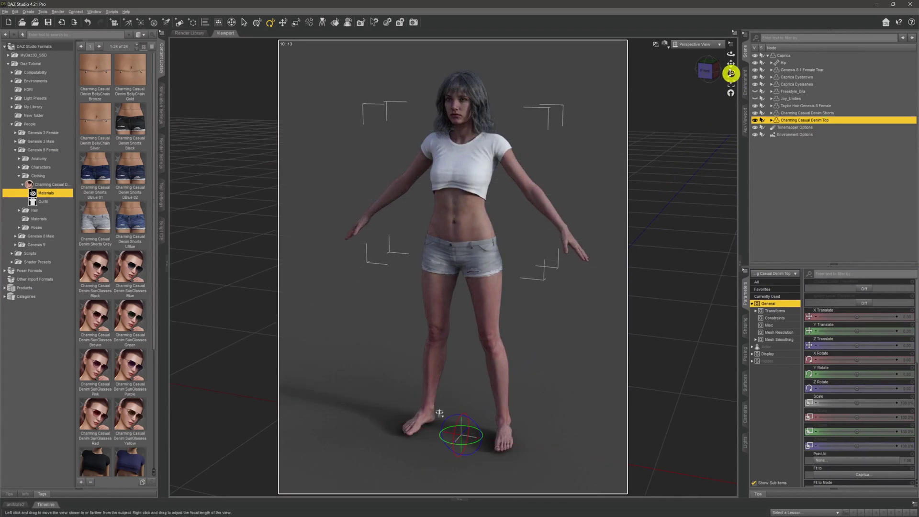
Check the dressed character from the side and front in the Iray preview, and switch the viewport to the scene's Camera view.
{"action": "left_click", "coordinate": [731, 55]}
{"action": "left_click_drag", "start_coordinate": [731, 56], "coordinate": [612, 133]}
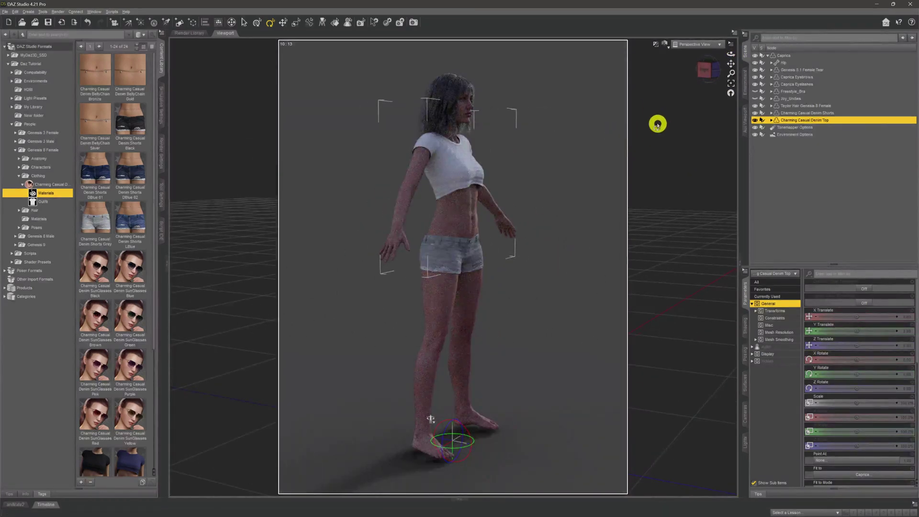
{"action": "left_click", "coordinate": [723, 54]}
{"action": "left_click_drag", "start_coordinate": [721, 57], "coordinate": [730, 55]}
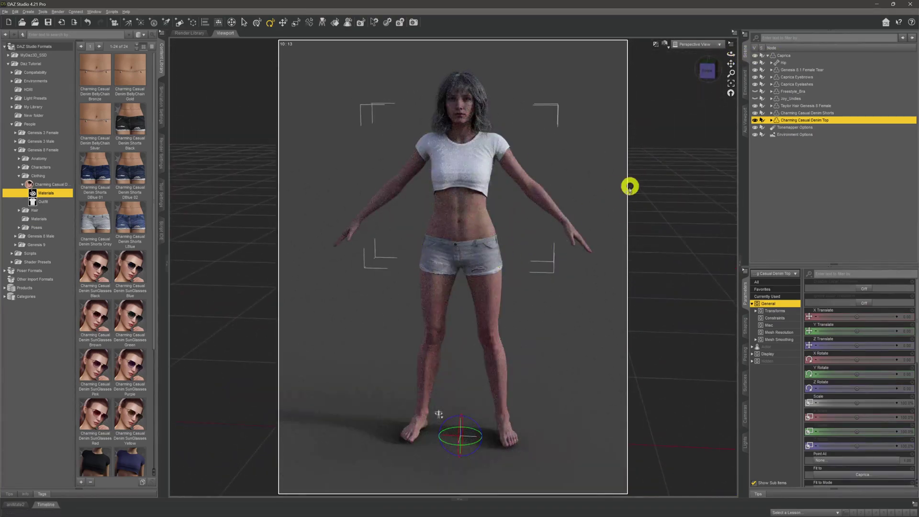
{"action": "left_click", "coordinate": [727, 95]}
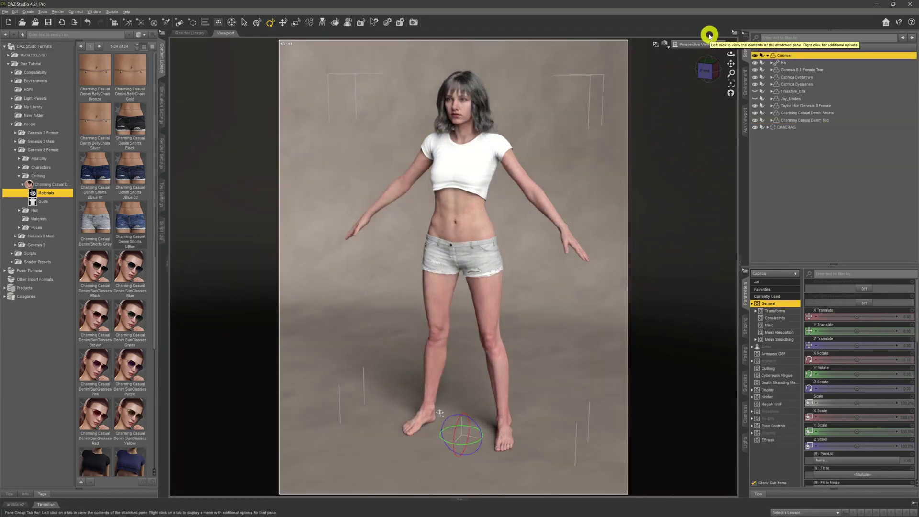
{"action": "left_click", "coordinate": [681, 43]}
{"action": "left_click", "coordinate": [685, 101]}
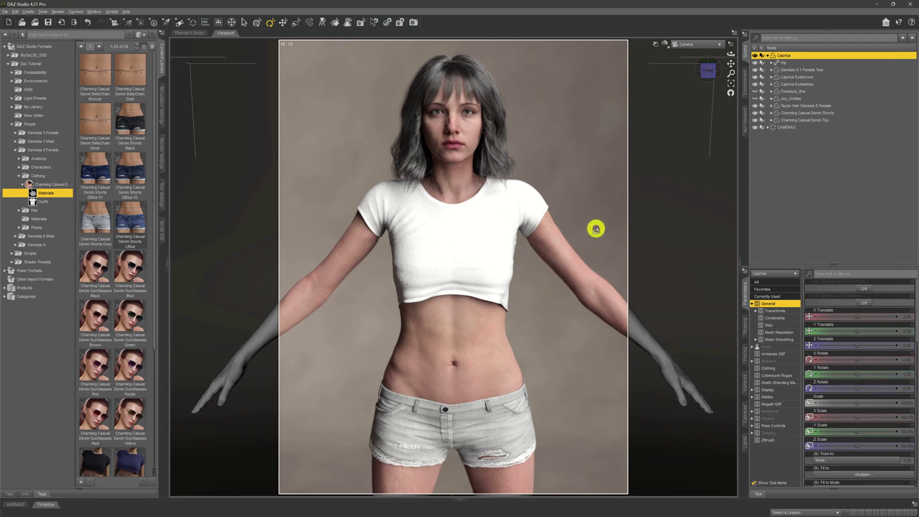
Collapse the Clothing folder and open the All Sweet 2nd collection in the Genesis 8 Female Poses folder.
{"action": "double_click", "coordinate": [51, 176]}
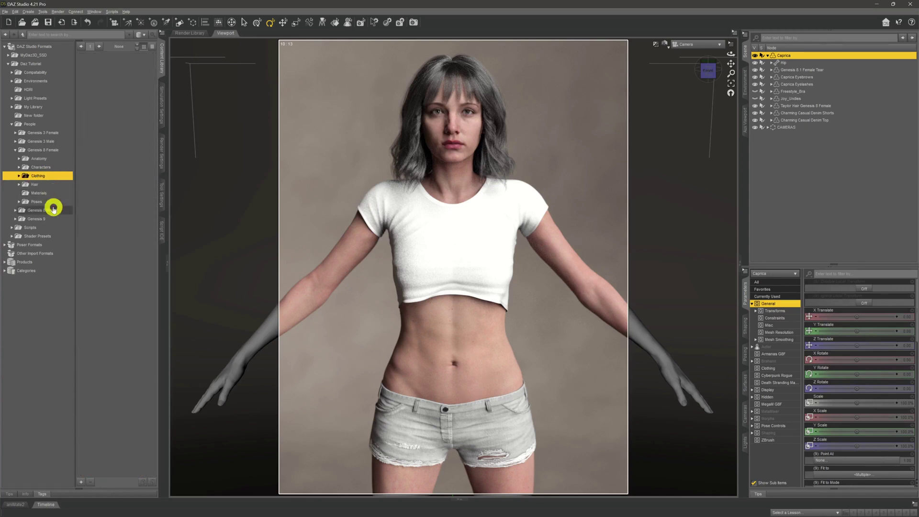
{"action": "left_click", "coordinate": [56, 201]}
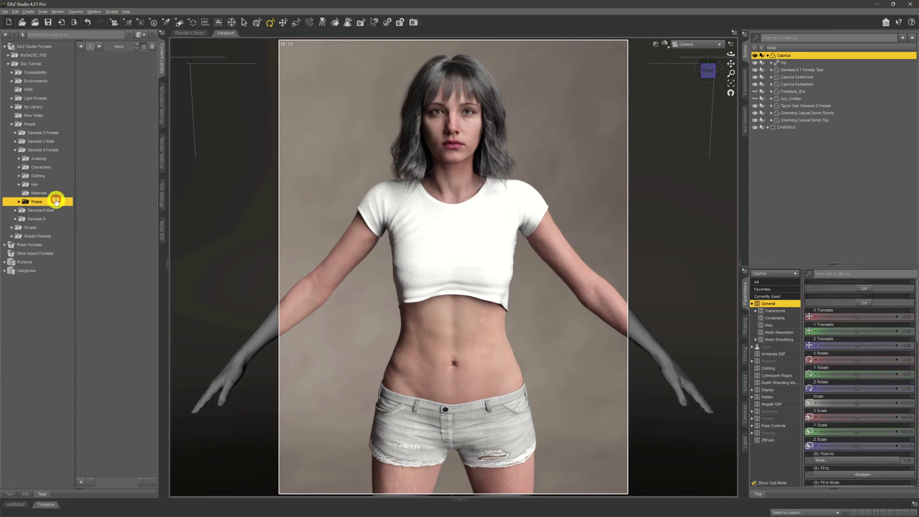
{"action": "double_click", "coordinate": [56, 201]}
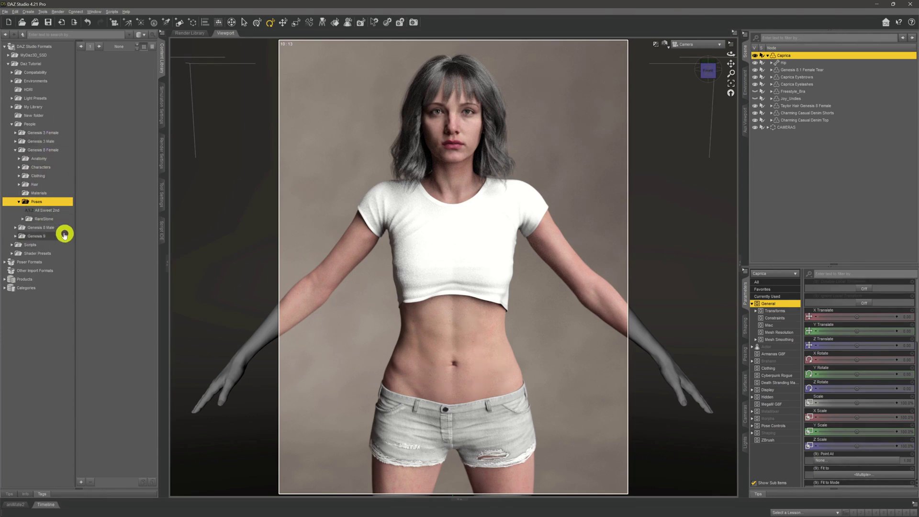
{"action": "left_click", "coordinate": [58, 211]}
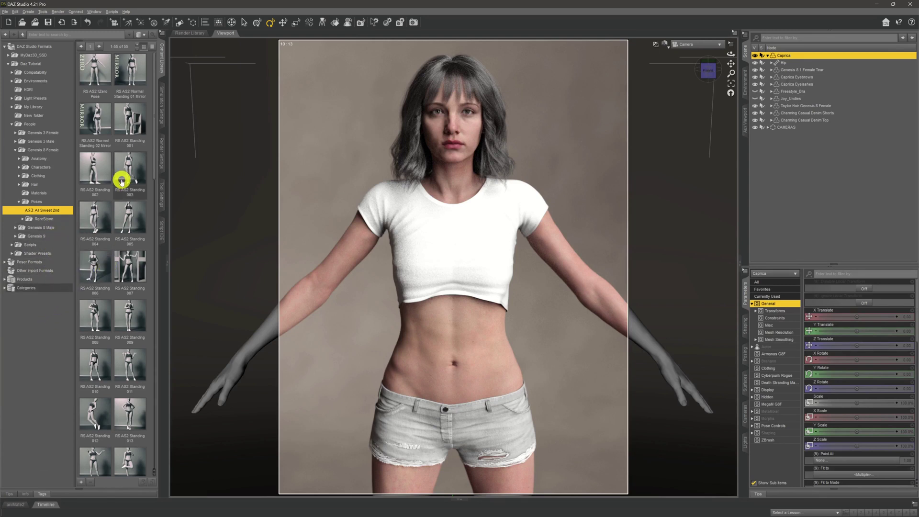
Browse the standing poses and apply the RS AS2 Standing 010 pose to the Caprice figure.
{"action": "scroll", "coordinate": [123, 260], "scroll_direction": "down", "scroll_amount": 6}
{"action": "scroll", "coordinate": [121, 297], "scroll_direction": "down", "scroll_amount": 2}
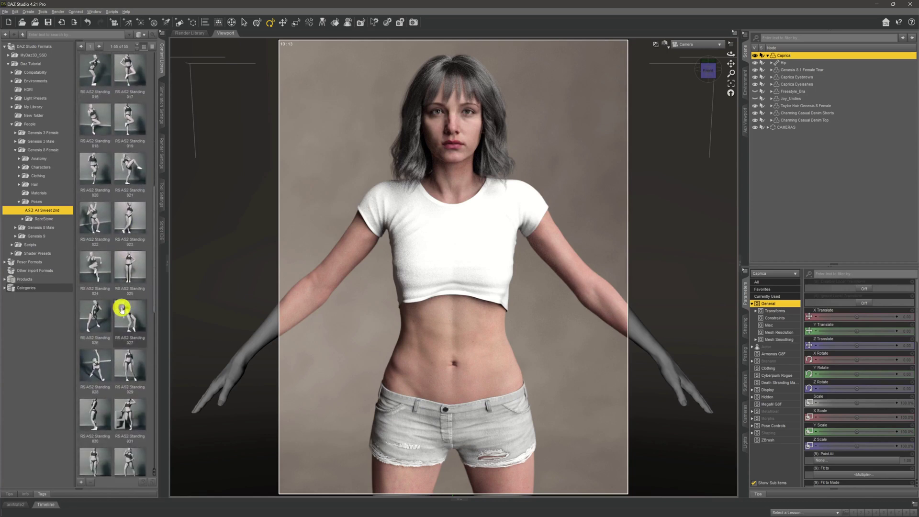
{"action": "scroll", "coordinate": [121, 308], "scroll_direction": "up", "scroll_amount": 5}
{"action": "scroll", "coordinate": [122, 309], "scroll_direction": "up", "scroll_amount": 2}
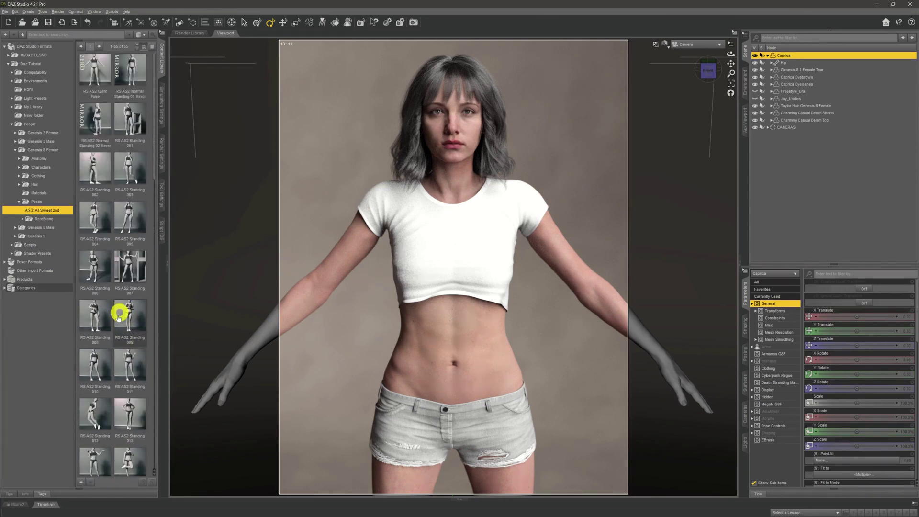
{"action": "left_click", "coordinate": [95, 366]}
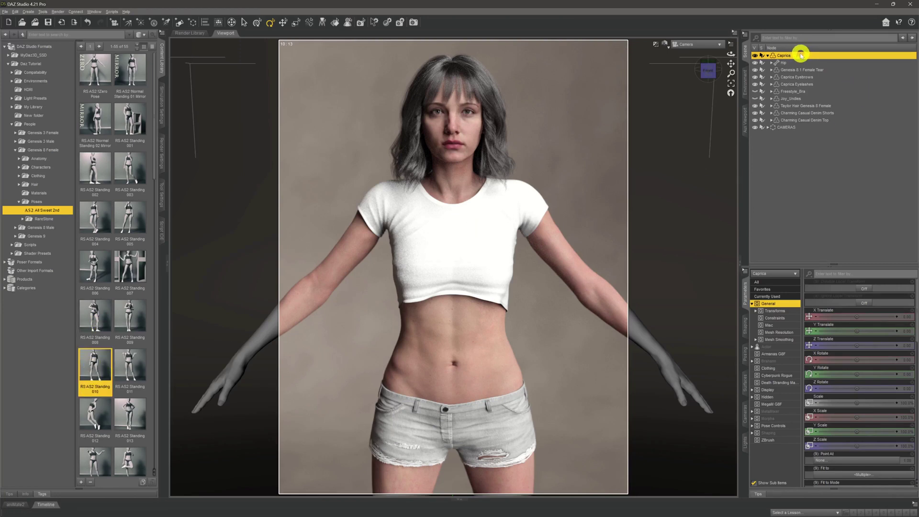
{"action": "double_click", "coordinate": [91, 367]}
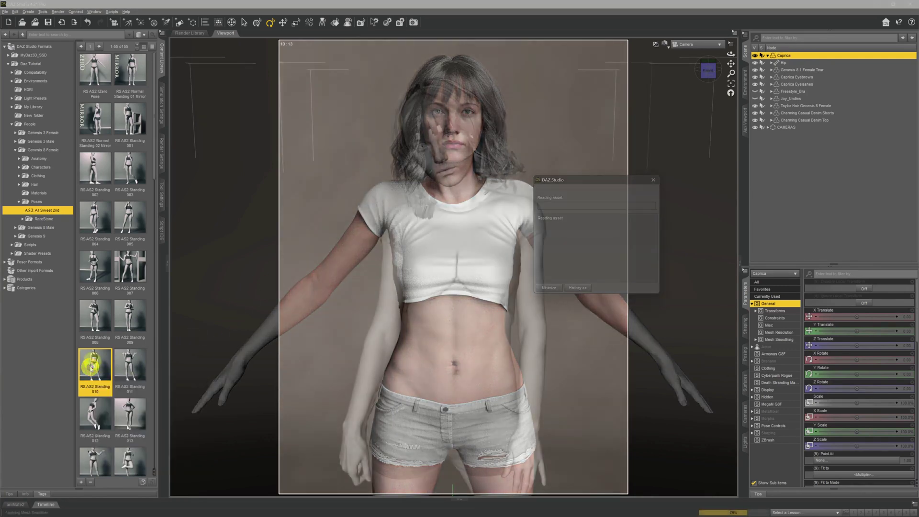